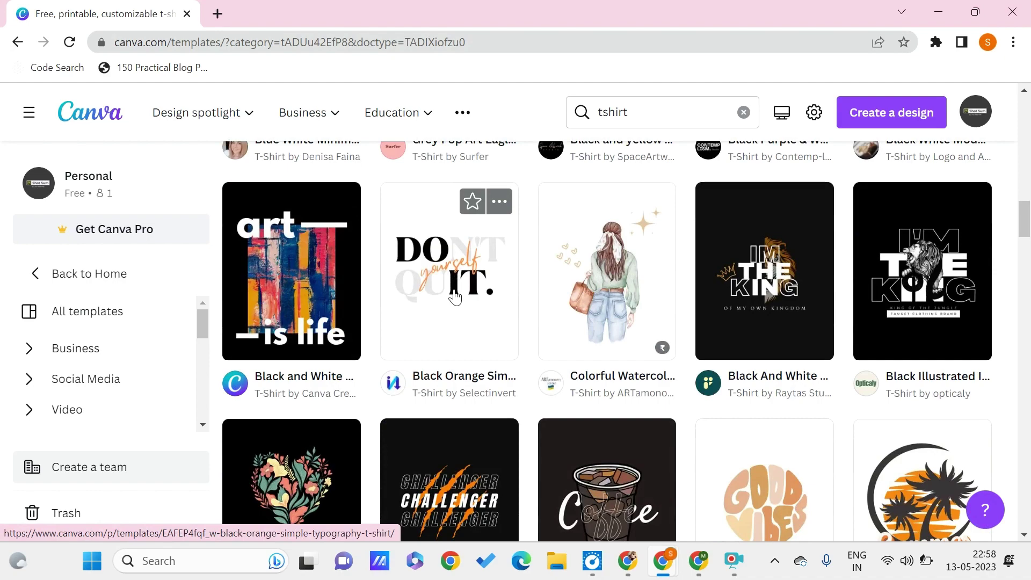
Create a blank T-Shirt design from the T-shirt templates page.
{"action": "scroll", "coordinate": [455, 295], "scroll_direction": "up", "scroll_amount": 15}
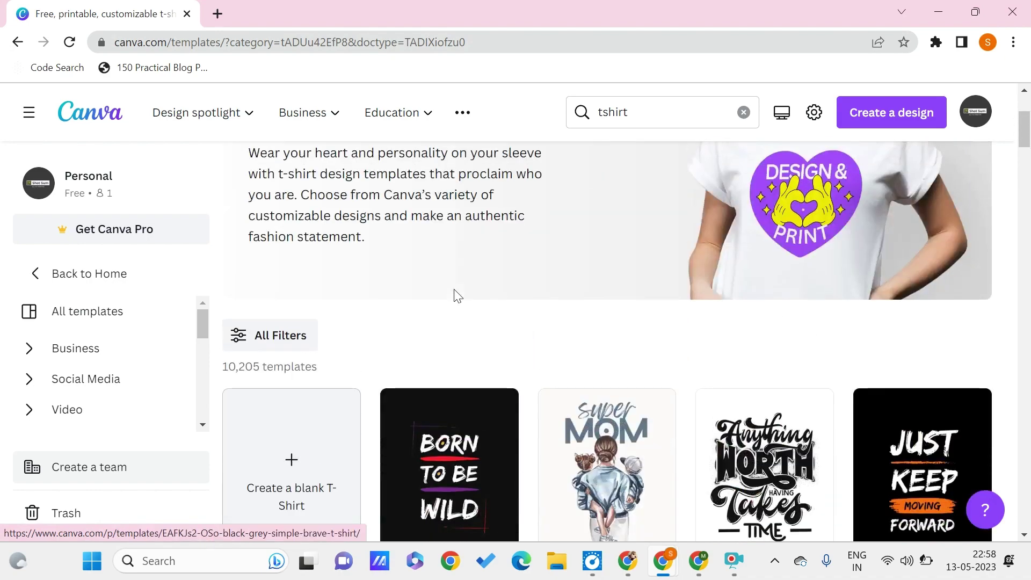
{"action": "scroll", "coordinate": [306, 474], "scroll_direction": "down", "scroll_amount": 2}
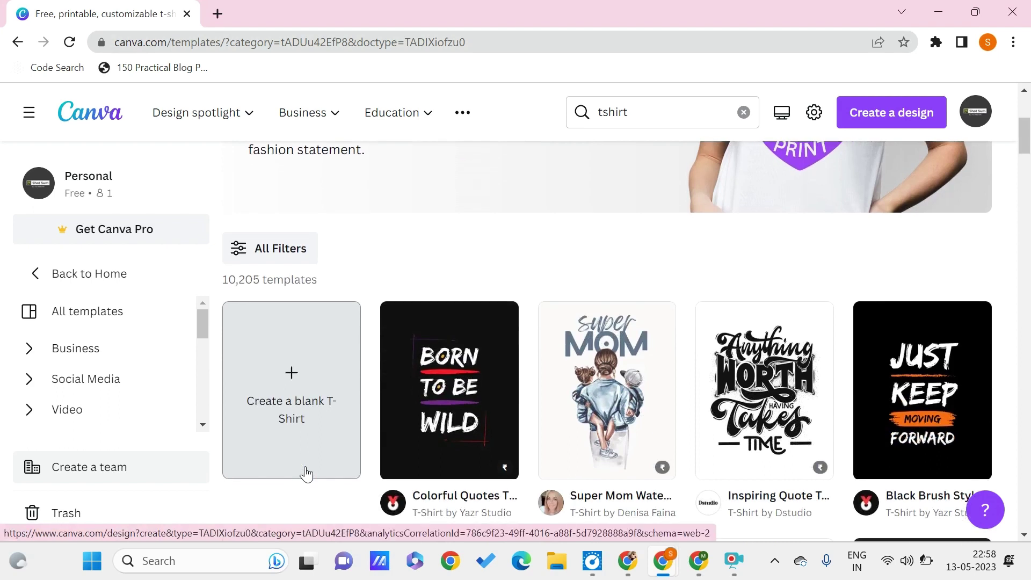
{"action": "left_click", "coordinate": [311, 406]}
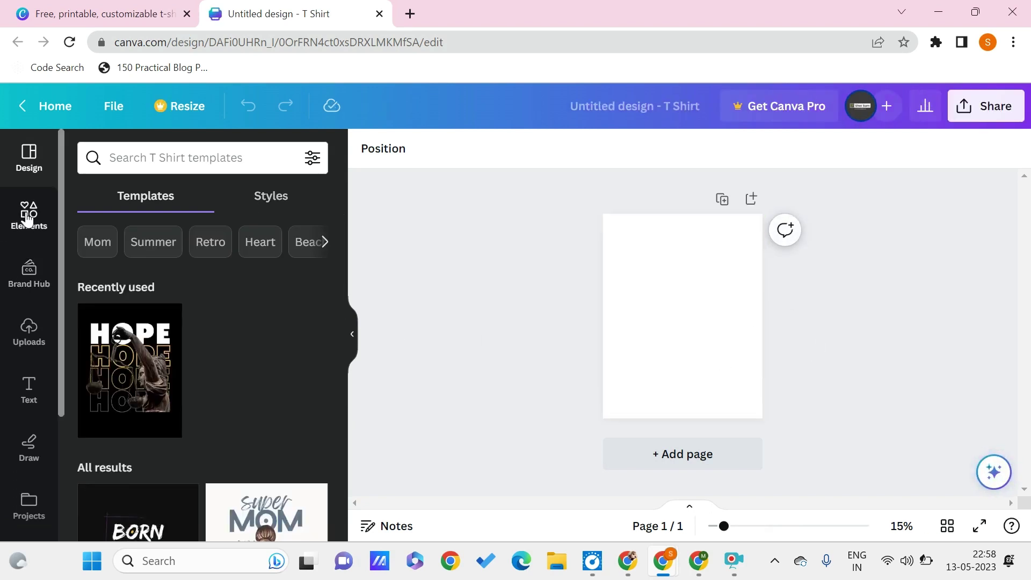
Set the blank page's background to the default light purple #8C52FF.
{"action": "left_click", "coordinate": [685, 349]}
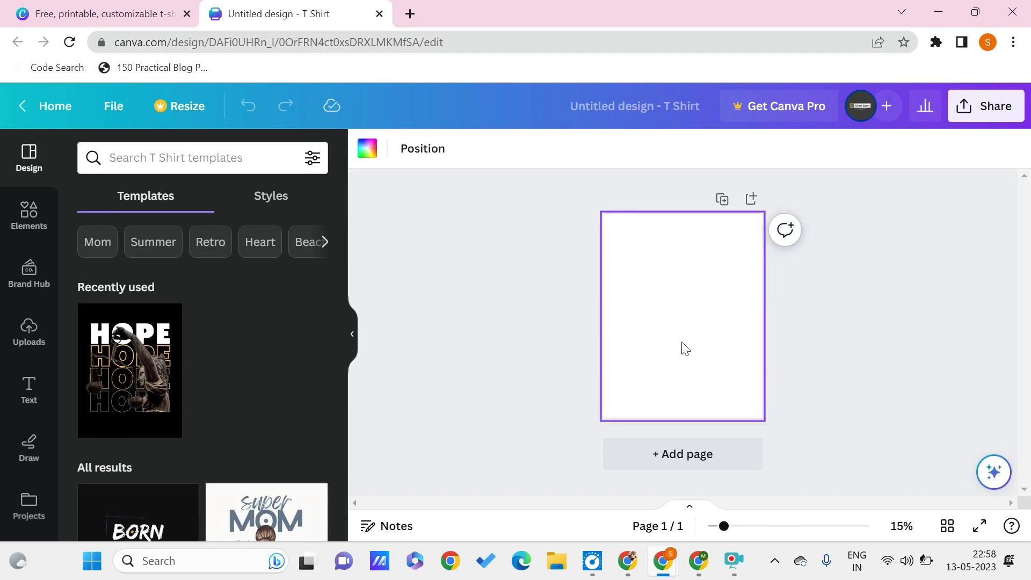
{"action": "left_click", "coordinate": [377, 151]}
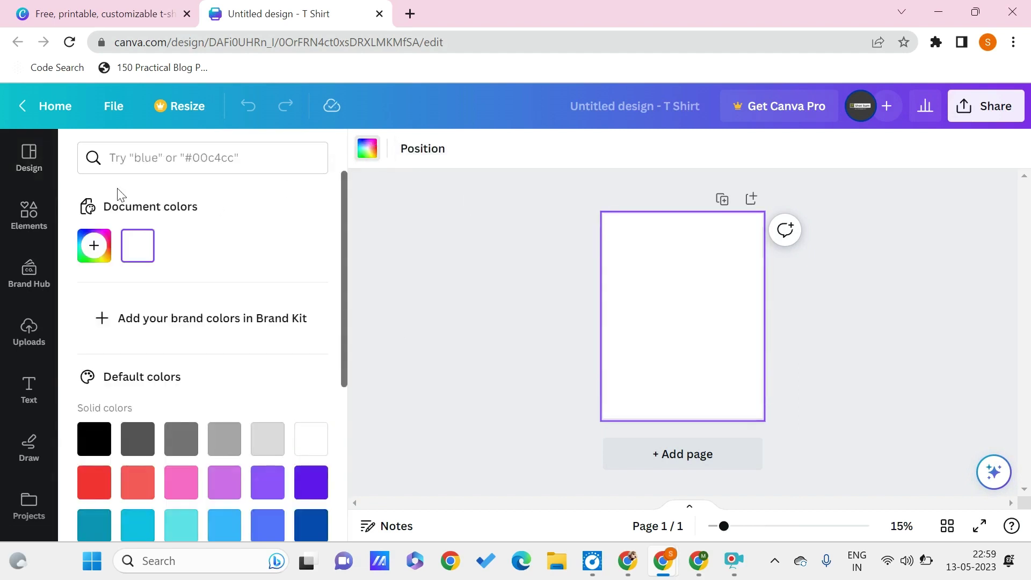
{"action": "left_click", "coordinate": [96, 248]}
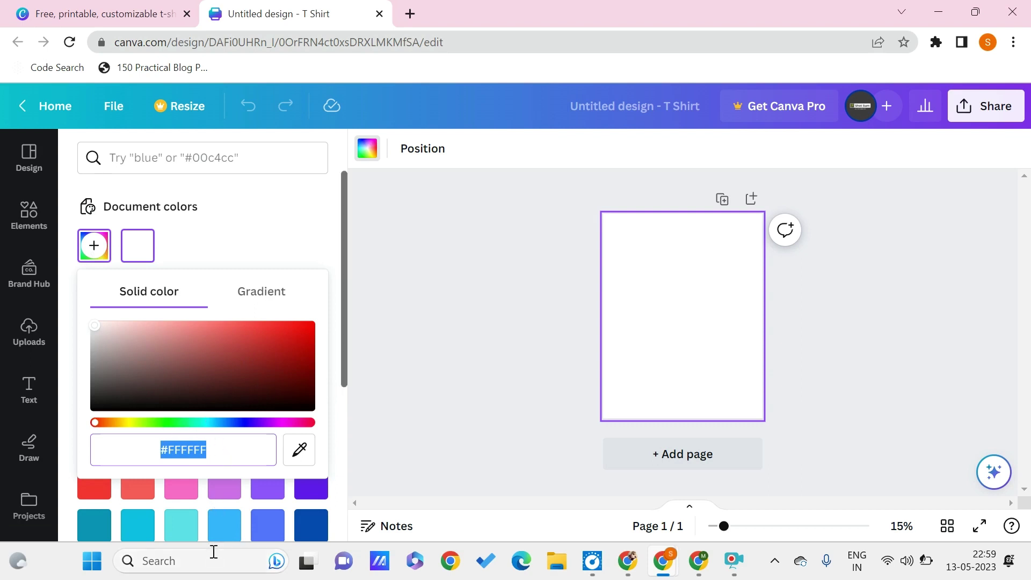
{"action": "left_click", "coordinate": [276, 493]}
{"action": "left_click", "coordinate": [275, 492]}
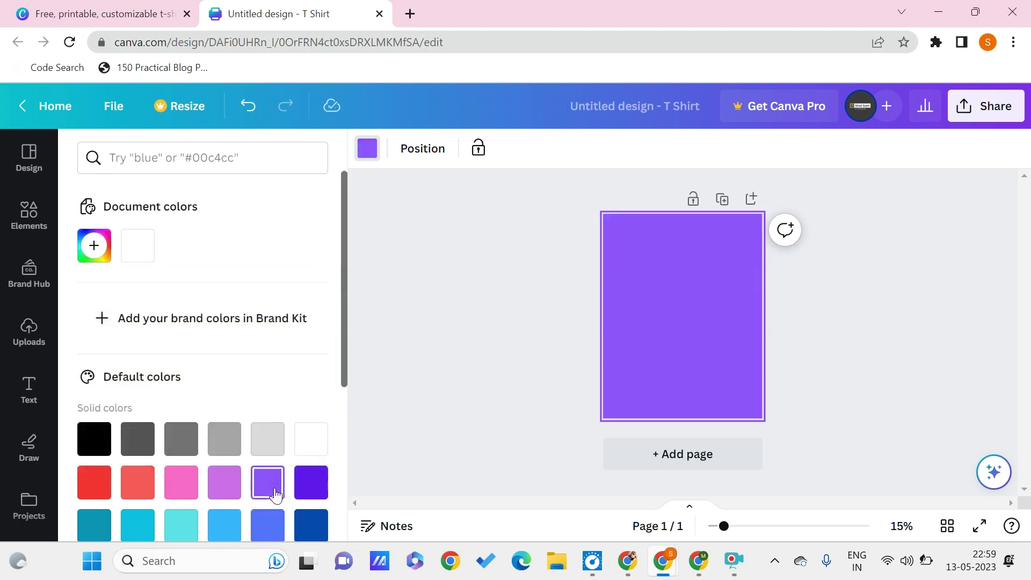
{"action": "left_click", "coordinate": [302, 499]}
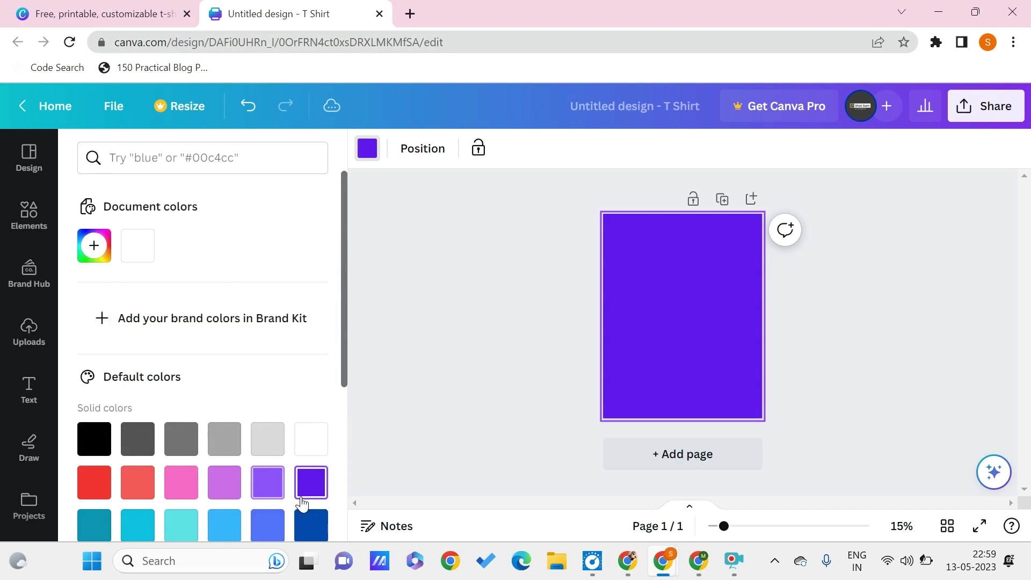
{"action": "left_click", "coordinate": [267, 494]}
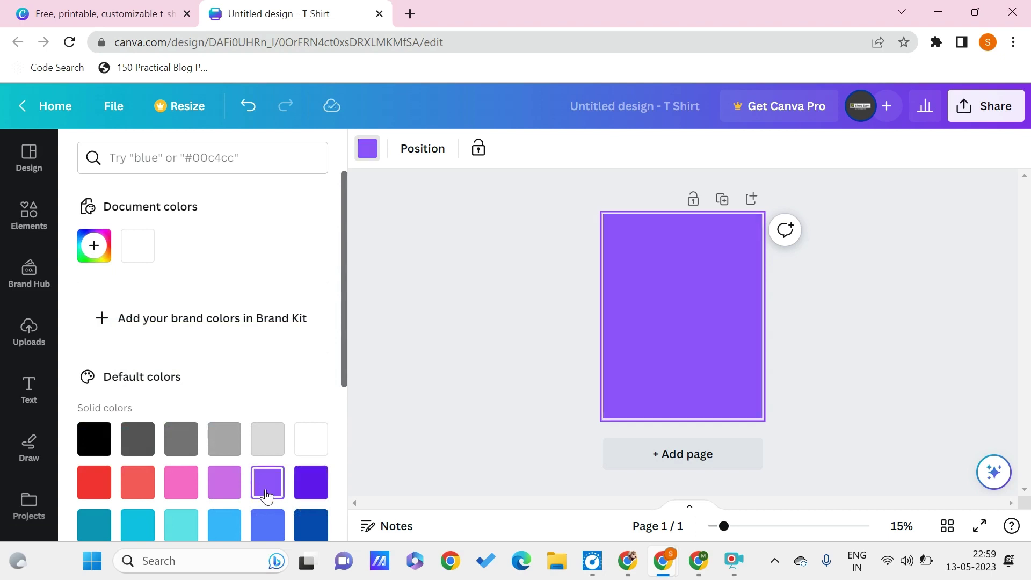
Darken the page background to a deep purple using a custom solid color of the same hue.
{"action": "left_click", "coordinate": [98, 247]}
{"action": "left_click", "coordinate": [195, 436]}
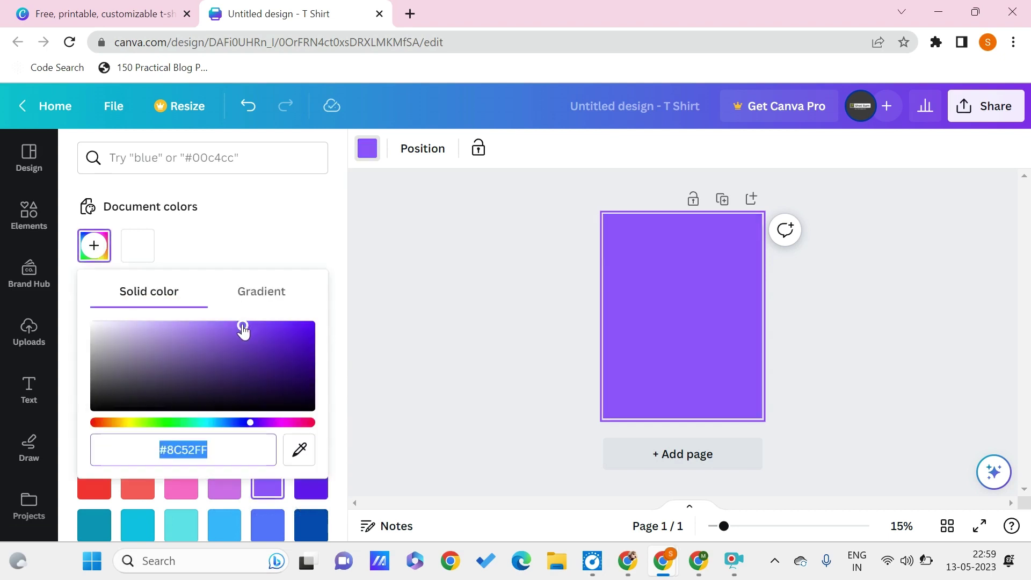
{"action": "left_click_drag", "start_coordinate": [243, 326], "coordinate": [247, 368]}
{"action": "left_click", "coordinate": [446, 285]}
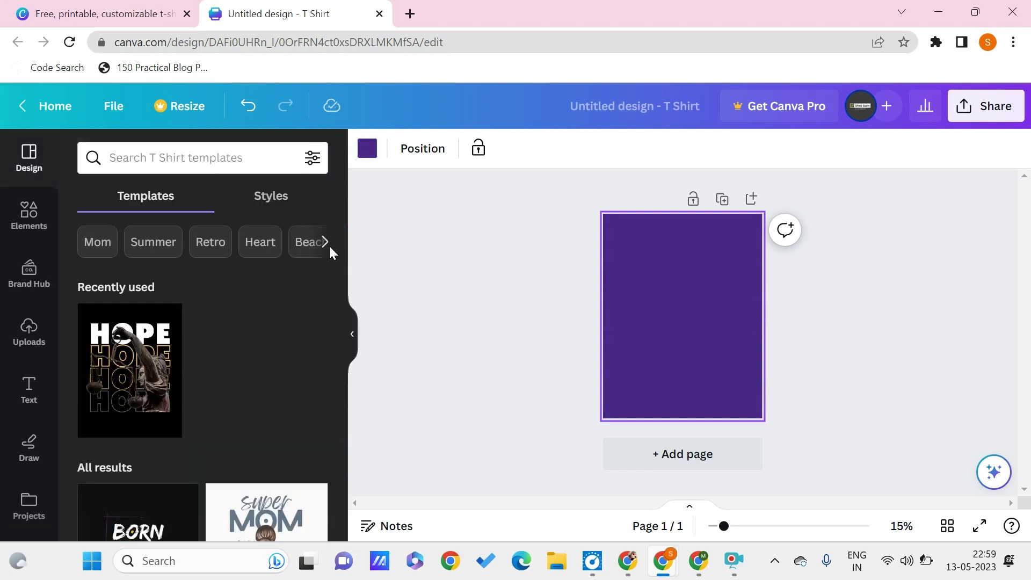
Add the neon "LEVEL UP" font combination to the page and enlarge it to nearly the full page width.
{"action": "left_click", "coordinate": [43, 403]}
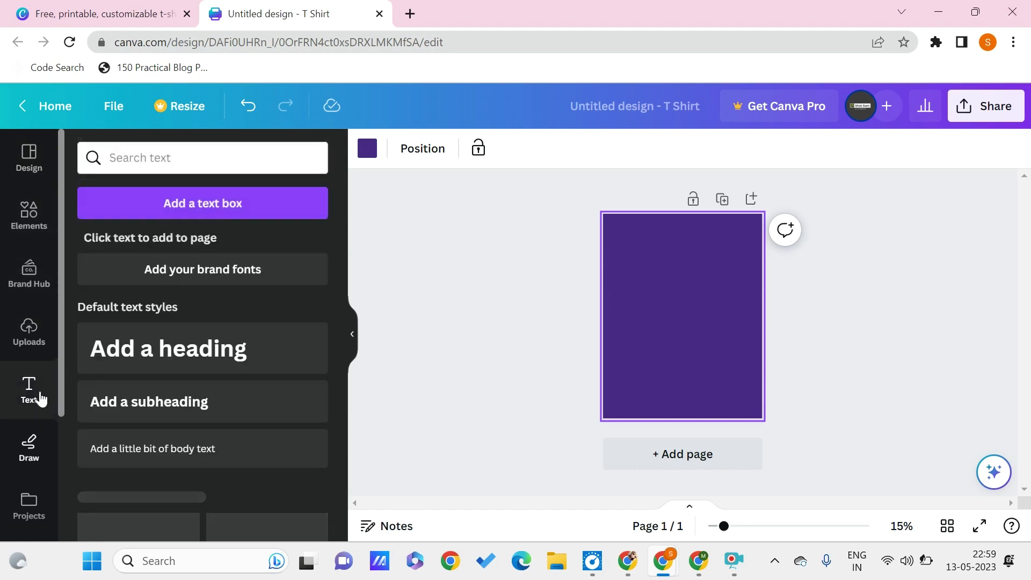
{"action": "scroll", "coordinate": [167, 433], "scroll_direction": "down", "scroll_amount": 5}
{"action": "scroll", "coordinate": [311, 414], "scroll_direction": "down", "scroll_amount": 4}
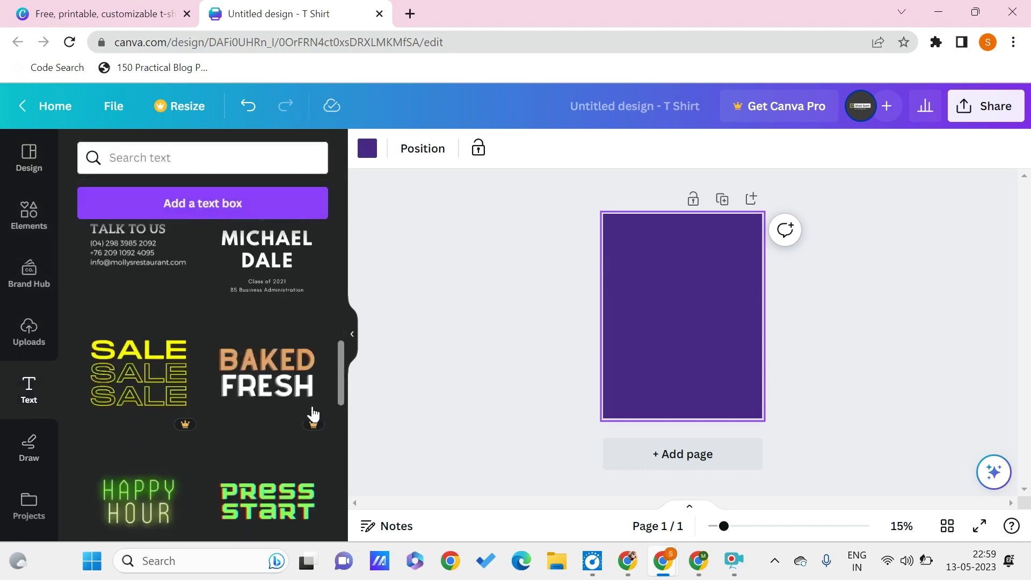
{"action": "scroll", "coordinate": [263, 356], "scroll_direction": "up", "scroll_amount": 5}
{"action": "scroll", "coordinate": [157, 365], "scroll_direction": "down", "scroll_amount": 8}
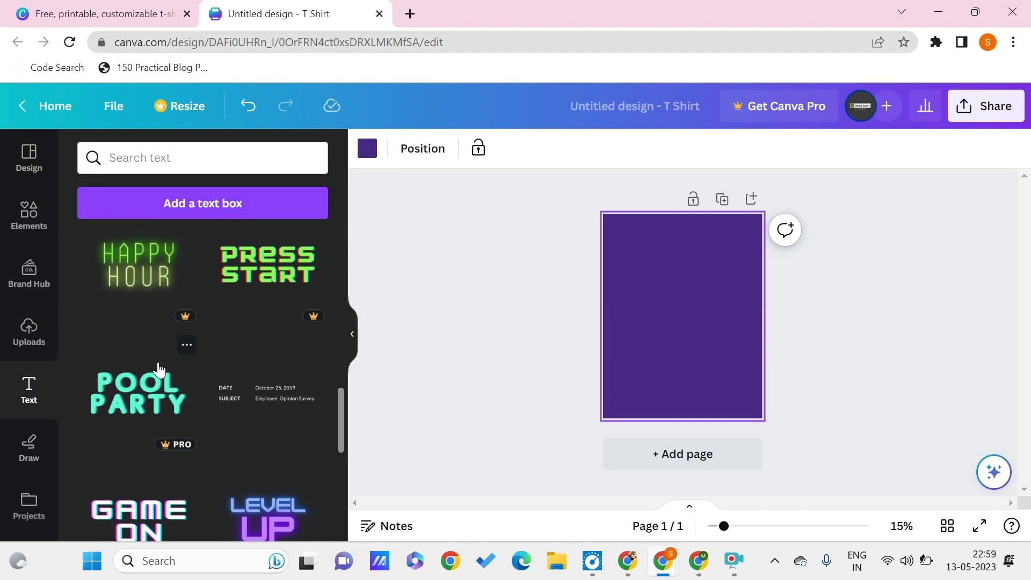
{"action": "scroll", "coordinate": [211, 306], "scroll_direction": "up", "scroll_amount": 10}
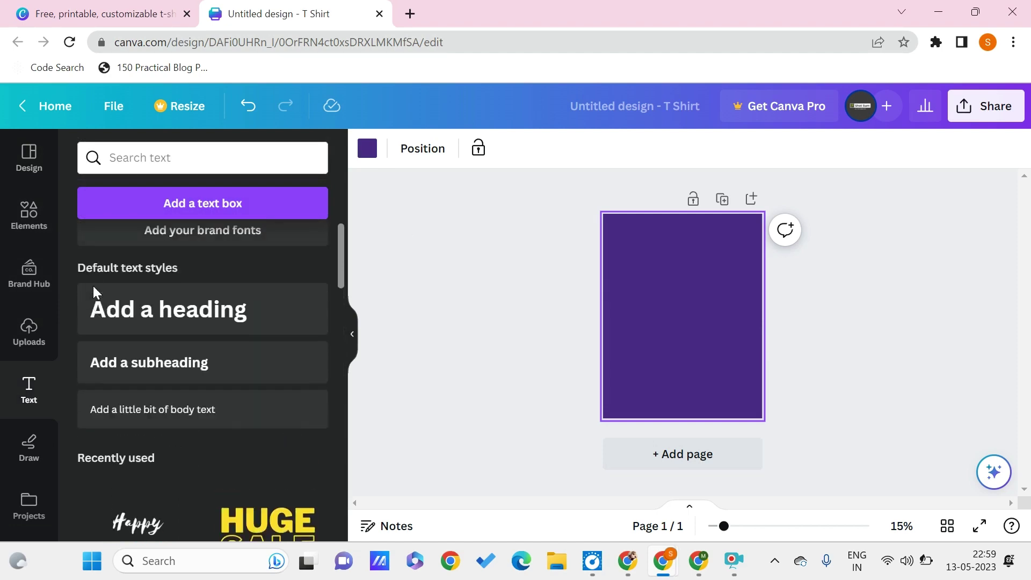
{"action": "scroll", "coordinate": [281, 428], "scroll_direction": "down", "scroll_amount": 5}
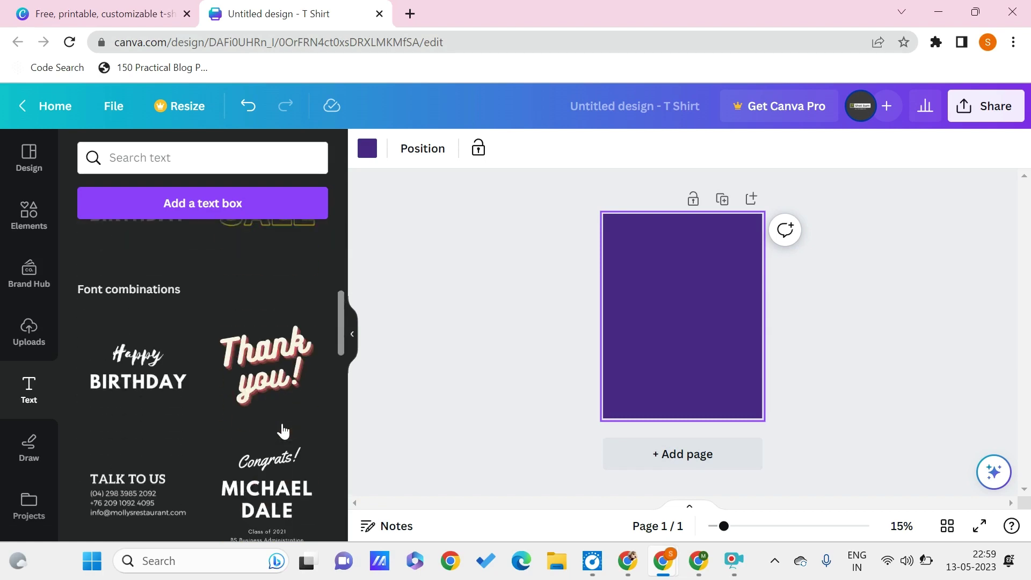
{"action": "scroll", "coordinate": [283, 431], "scroll_direction": "down", "scroll_amount": 8}
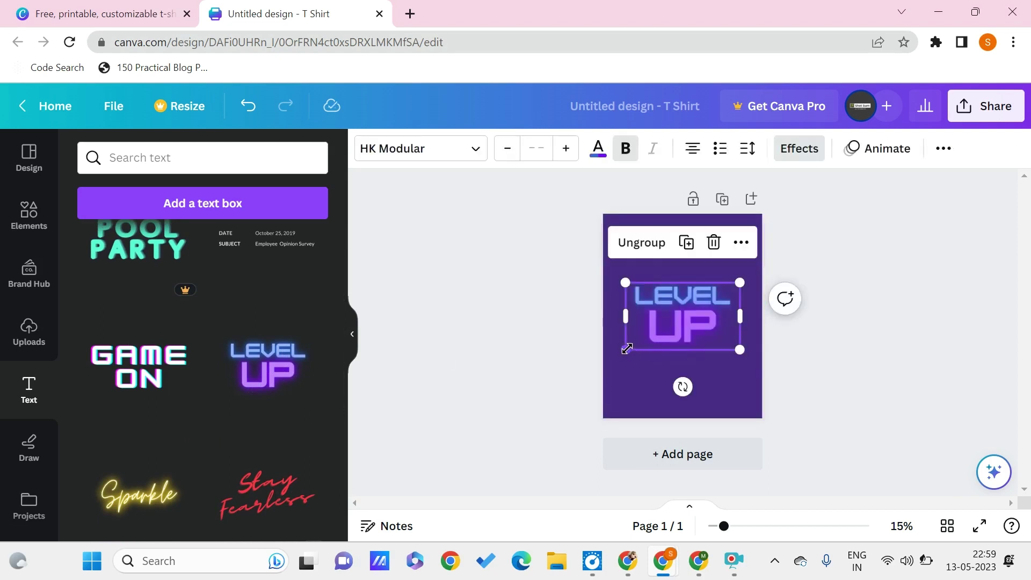
{"action": "left_click_drag", "start_coordinate": [624, 350], "coordinate": [614, 360]}
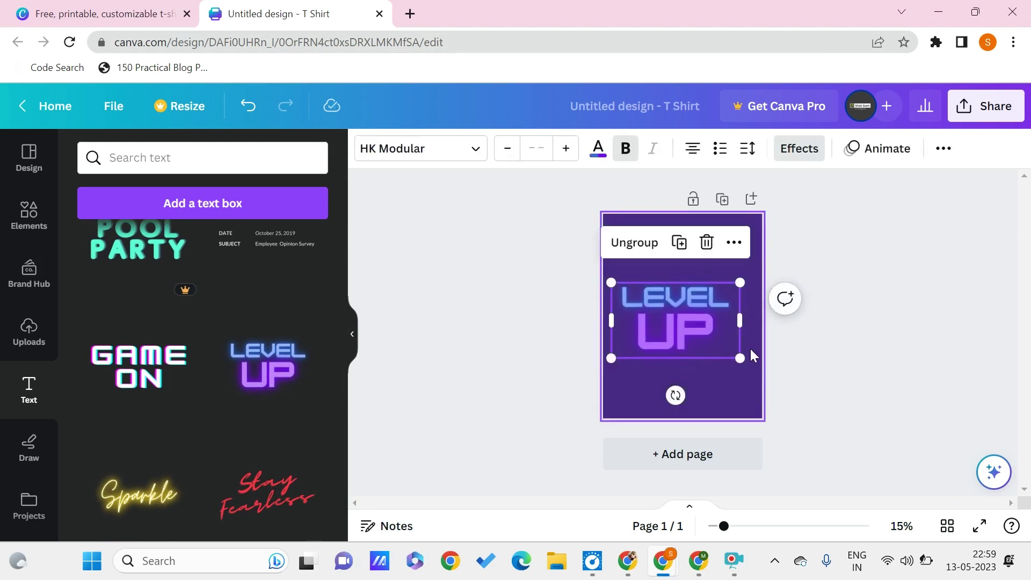
{"action": "left_click_drag", "start_coordinate": [745, 363], "coordinate": [754, 367]}
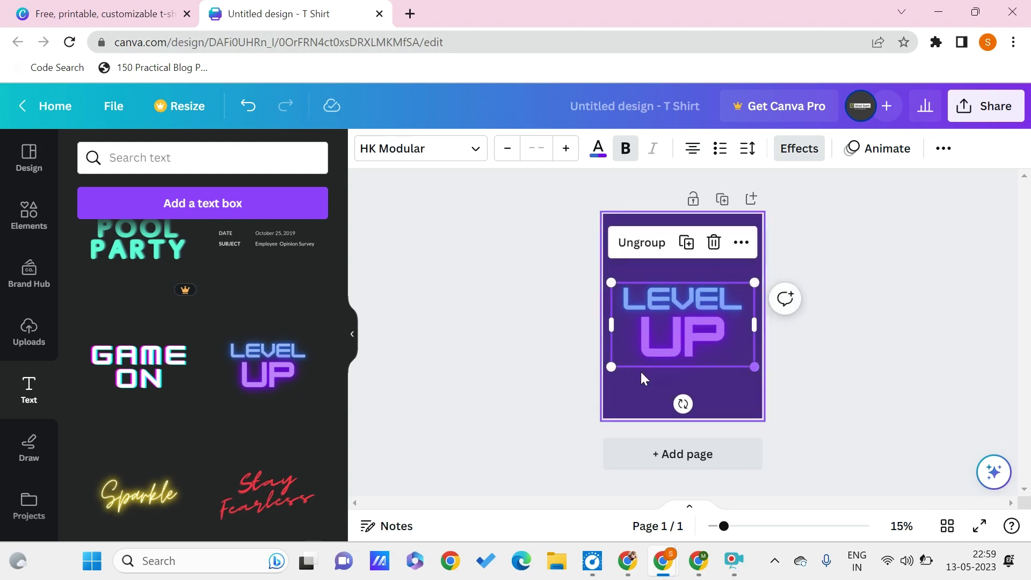
Search the elements for "pattern" and show all of the photo results.
{"action": "left_click", "coordinate": [29, 214]}
{"action": "left_click", "coordinate": [164, 165]}
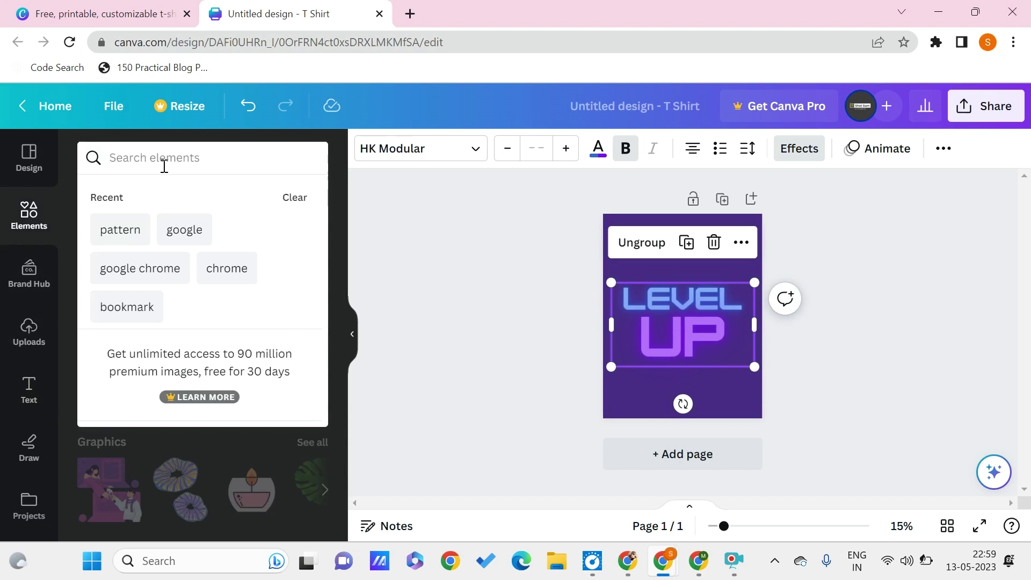
{"action": "left_click", "coordinate": [138, 226]}
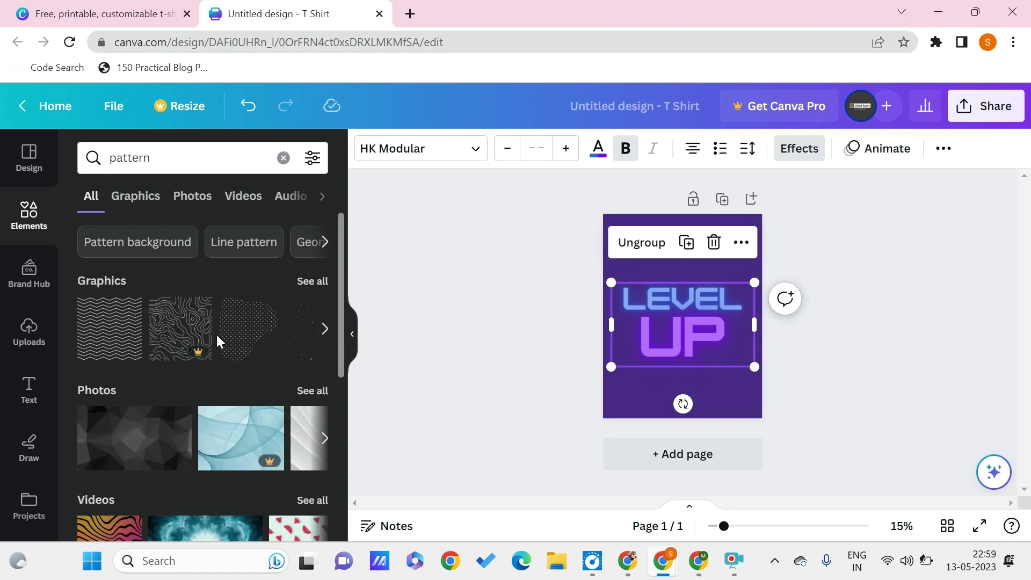
{"action": "scroll", "coordinate": [156, 352], "scroll_direction": "down", "scroll_amount": 3}
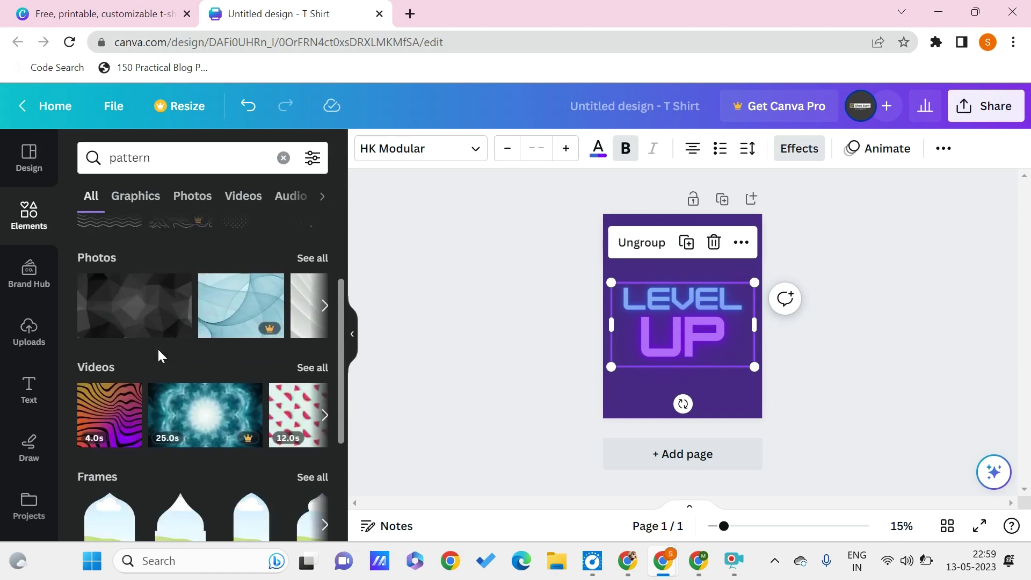
{"action": "left_click", "coordinate": [324, 310]}
{"action": "left_click", "coordinate": [323, 309]}
{"action": "left_click", "coordinate": [322, 308]}
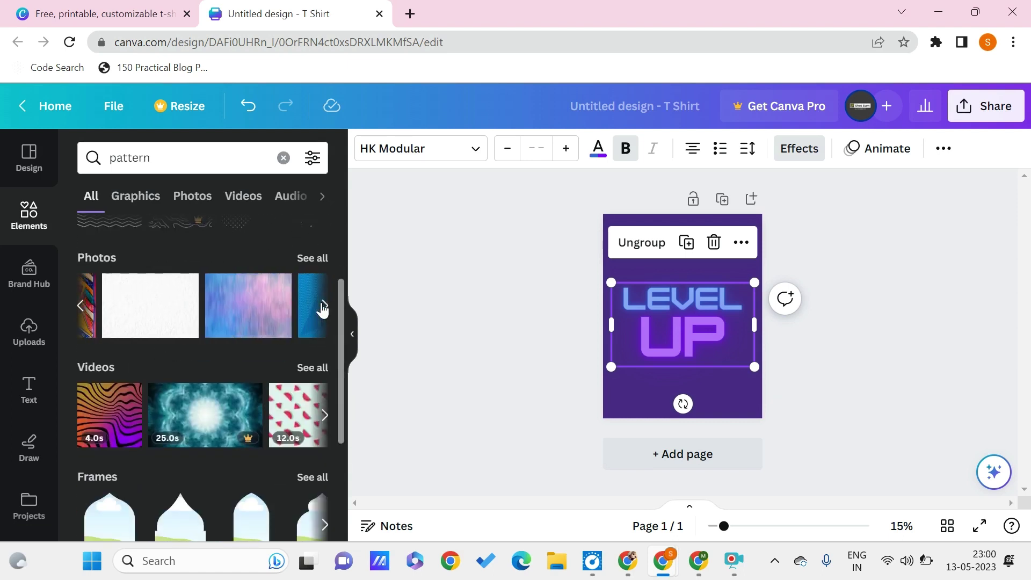
{"action": "left_click", "coordinate": [322, 309]}
{"action": "left_click", "coordinate": [290, 309]}
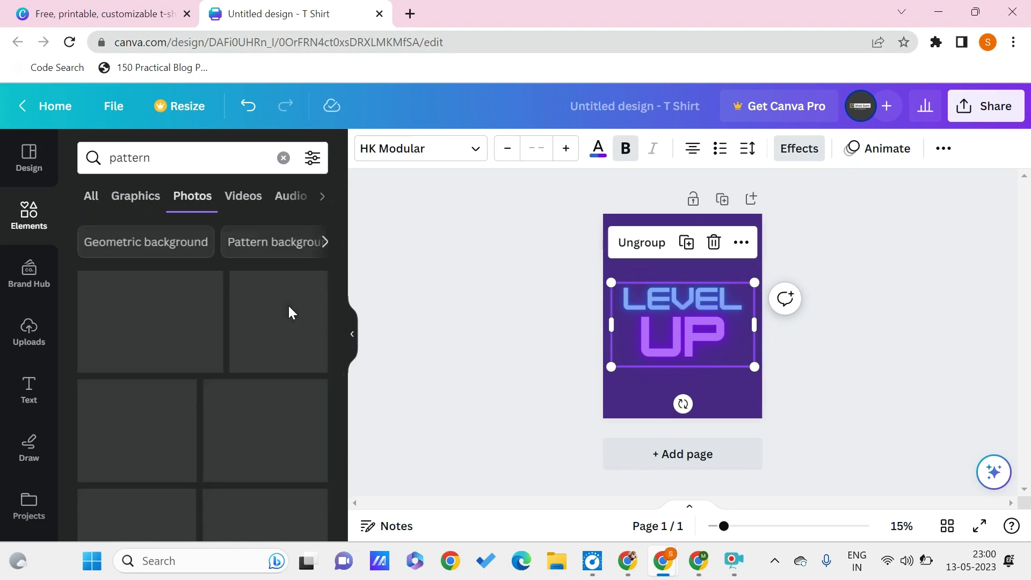
Try the pastel multicolored pattern photo on the page, then delete it.
{"action": "scroll", "coordinate": [153, 309], "scroll_direction": "down", "scroll_amount": 5}
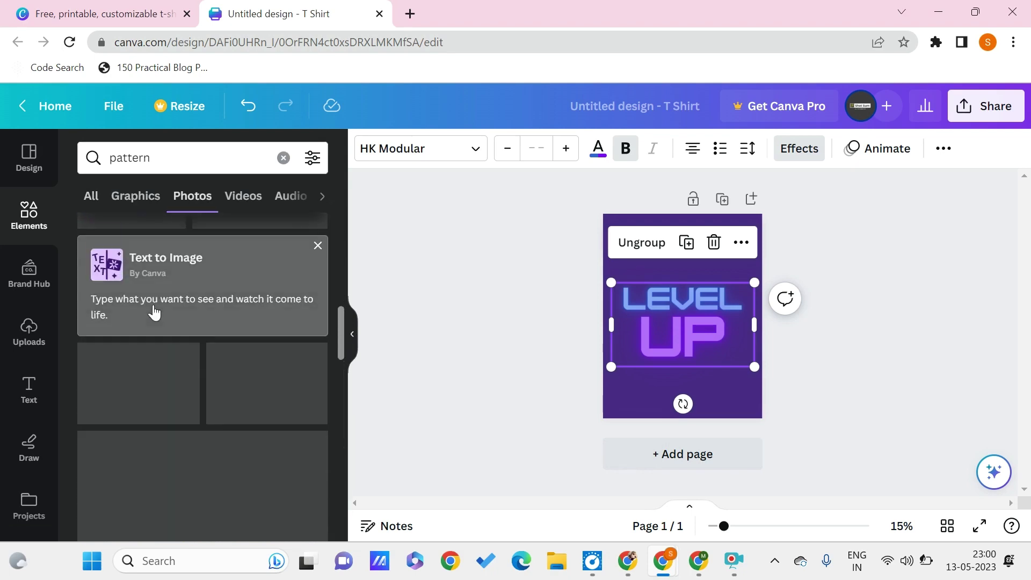
{"action": "scroll", "coordinate": [153, 309], "scroll_direction": "up", "scroll_amount": 2}
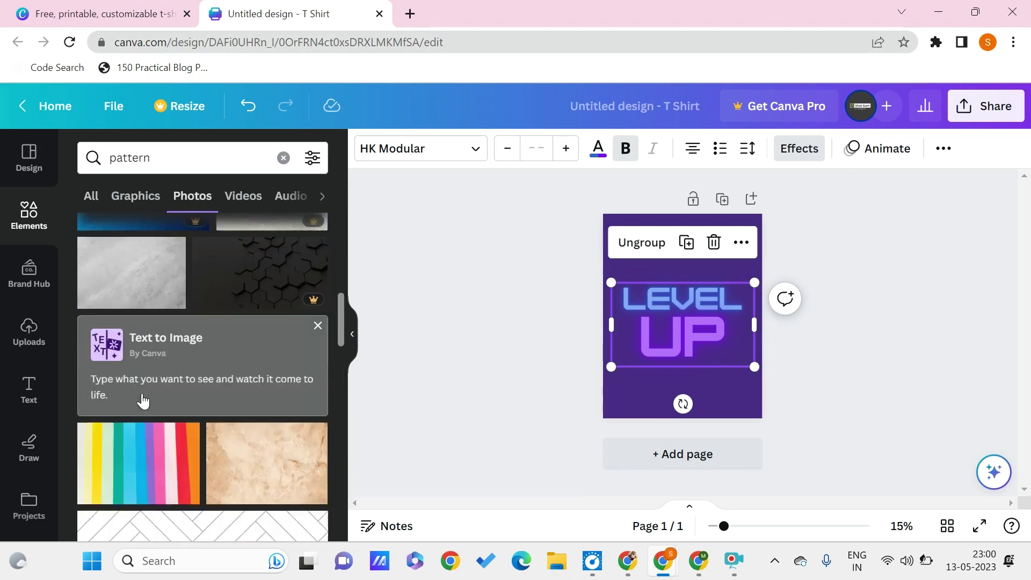
{"action": "scroll", "coordinate": [143, 400], "scroll_direction": "down", "scroll_amount": 5}
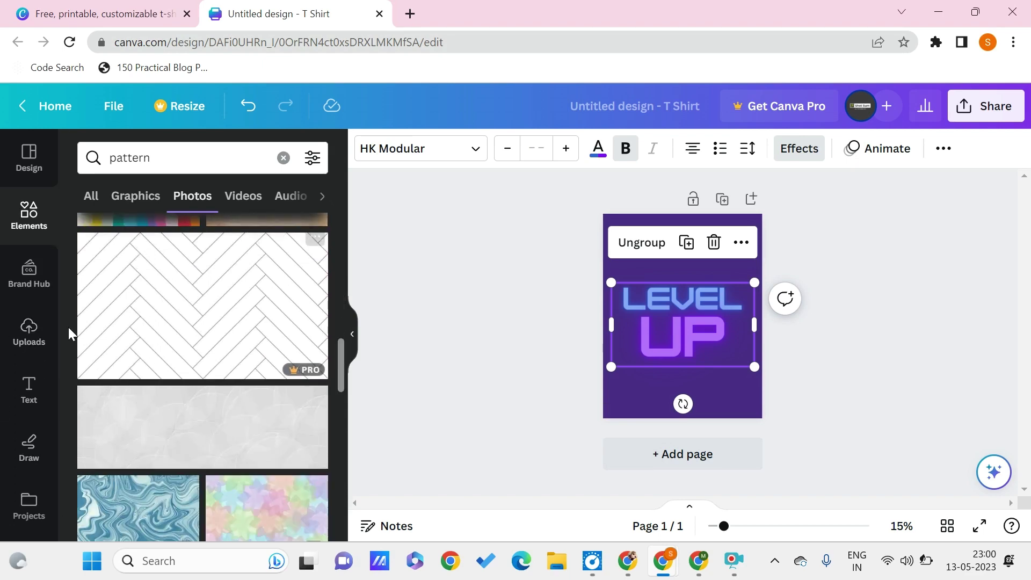
{"action": "scroll", "coordinate": [132, 406], "scroll_direction": "down", "scroll_amount": 4}
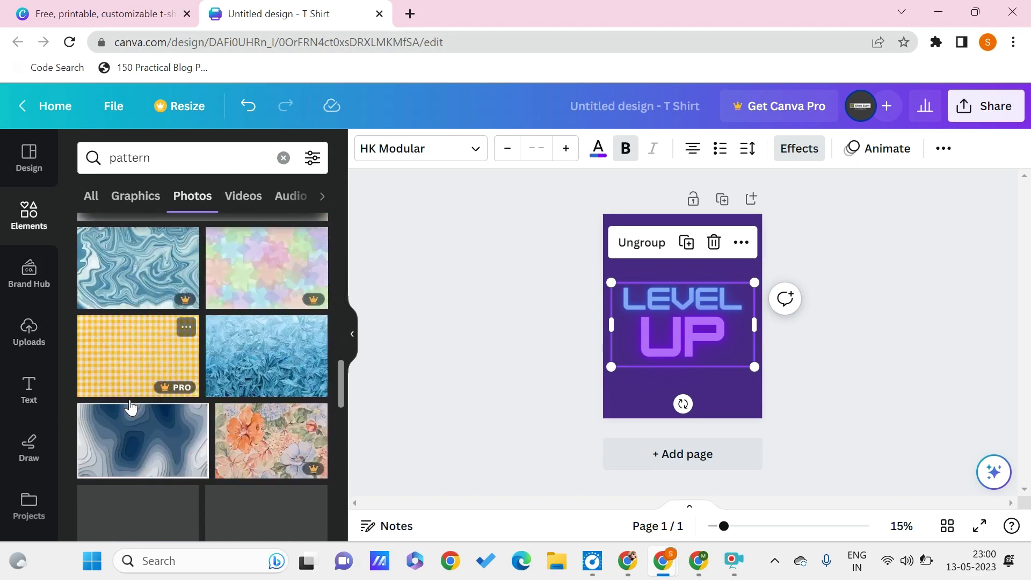
{"action": "left_click", "coordinate": [240, 300]}
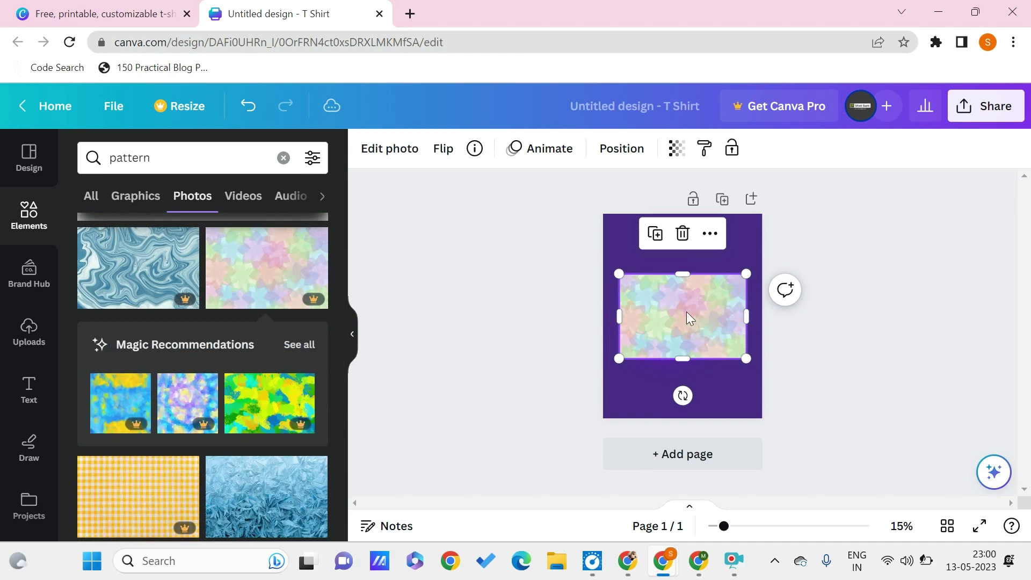
{"action": "key", "text": "Delete"}
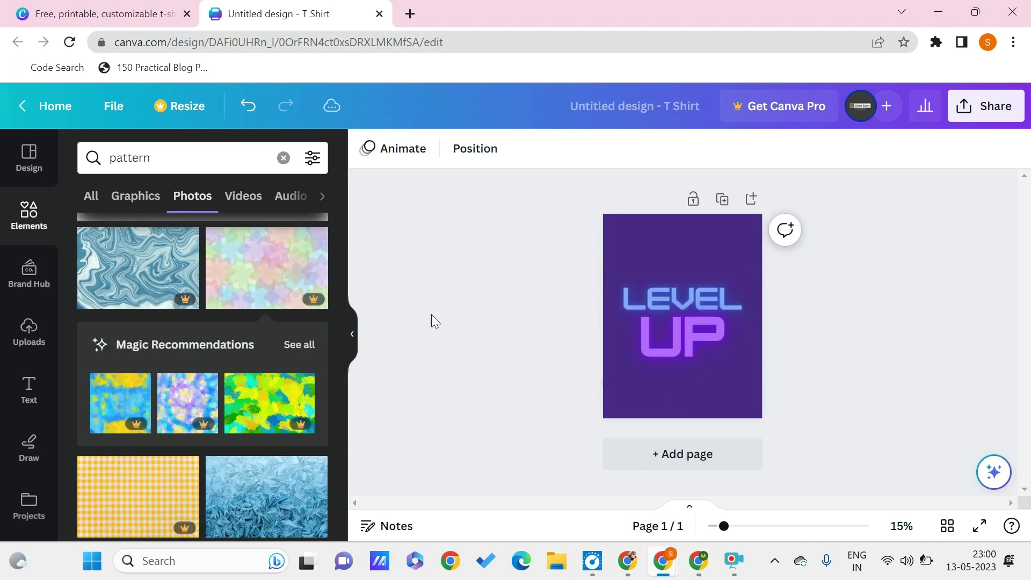
Add two copies of the black polygonal pattern photo, one overlapping the page's upper-right corner and one overlapping its lower-left corner.
{"action": "scroll", "coordinate": [84, 354], "scroll_direction": "up", "scroll_amount": 5}
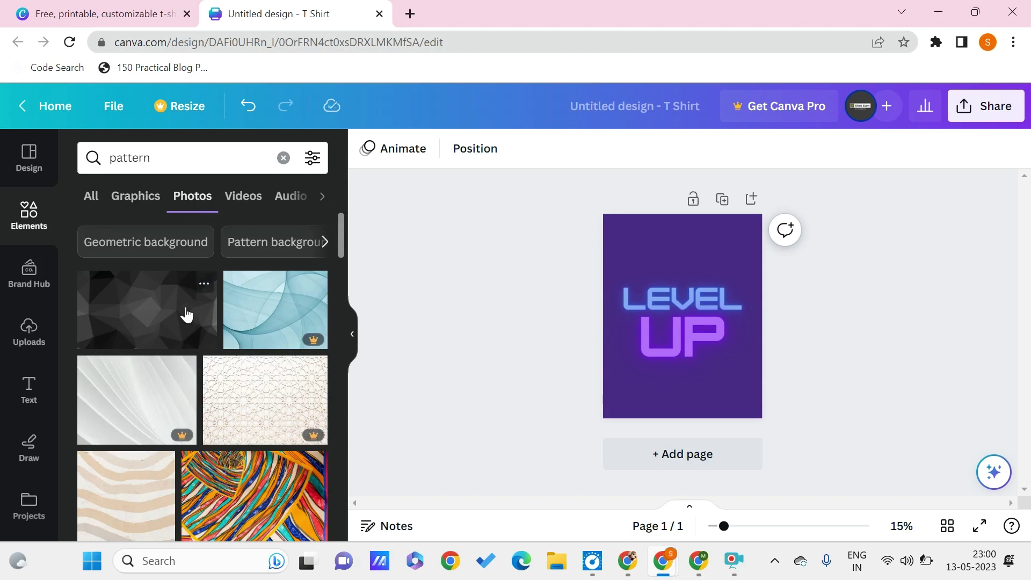
{"action": "left_click", "coordinate": [186, 315]}
{"action": "left_click_drag", "start_coordinate": [663, 319], "coordinate": [782, 212]}
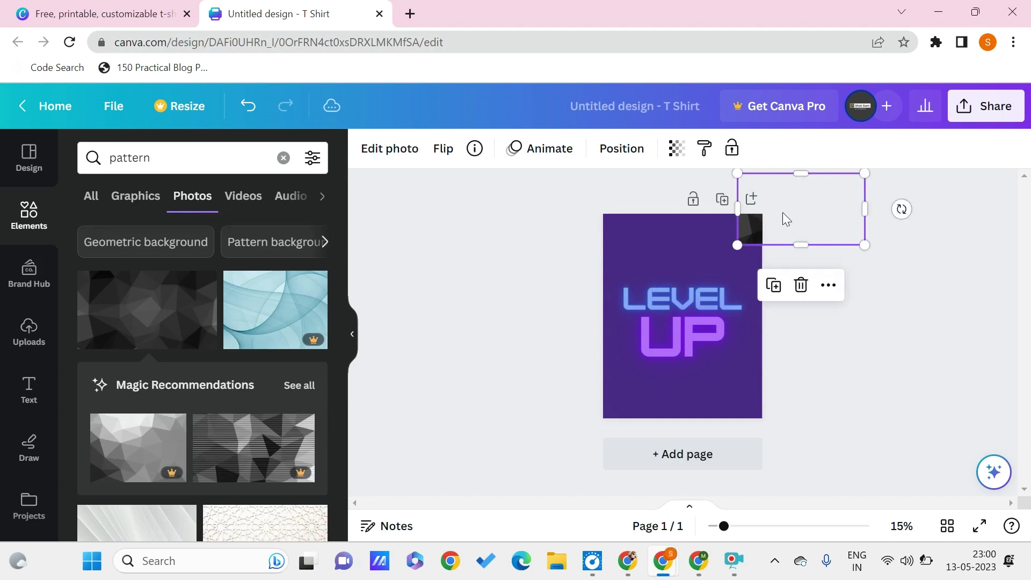
{"action": "left_click", "coordinate": [143, 330]}
{"action": "left_click_drag", "start_coordinate": [700, 323], "coordinate": [621, 444]}
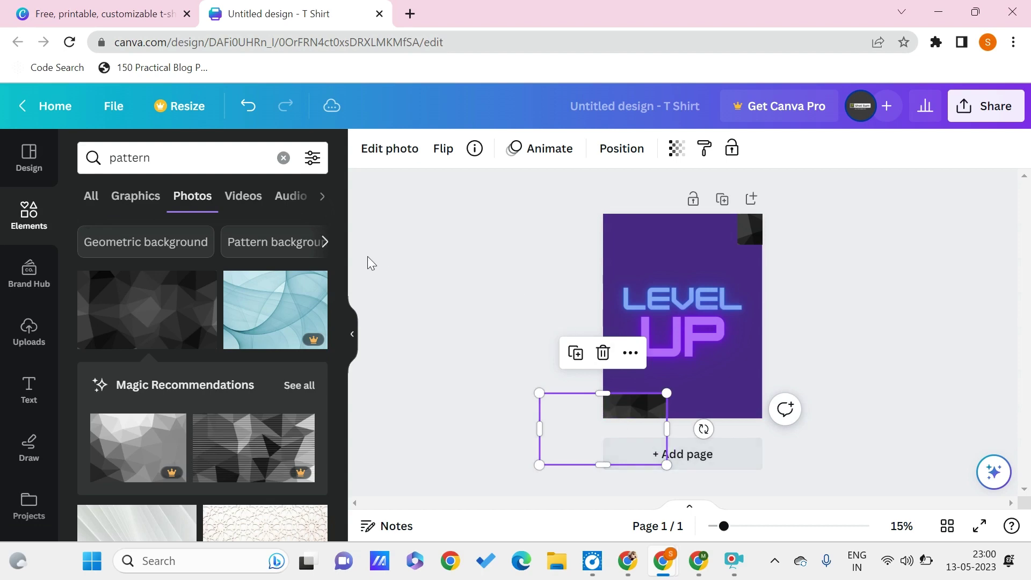
Add two more copies of the black polygonal pattern photo, overlapping the page's lower-right and upper-left corners, aligning the upper-left one with the upper-right photo.
{"action": "scroll", "coordinate": [203, 365], "scroll_direction": "down", "scroll_amount": 4}
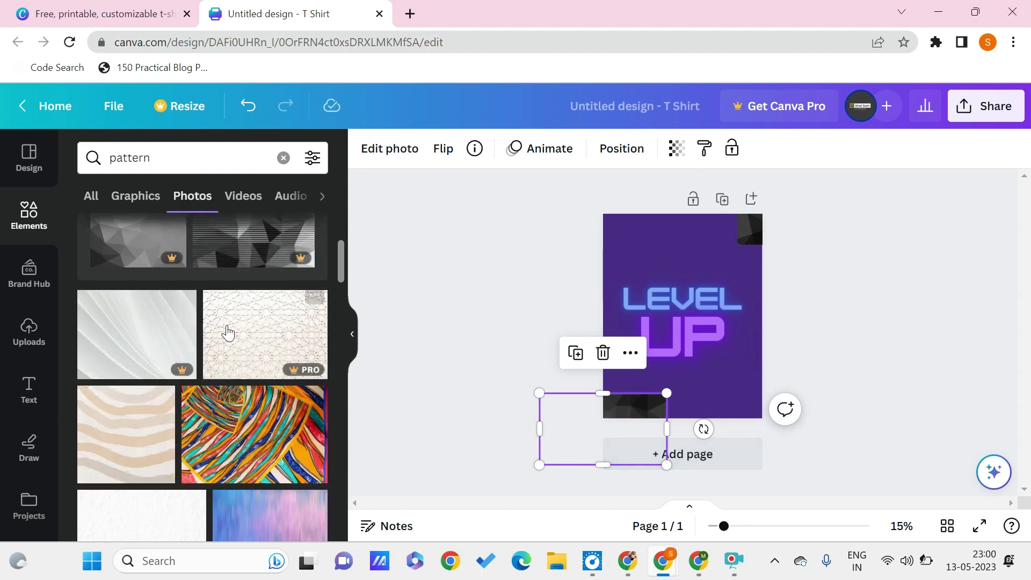
{"action": "scroll", "coordinate": [220, 331], "scroll_direction": "up", "scroll_amount": 4}
{"action": "left_click", "coordinate": [166, 310]}
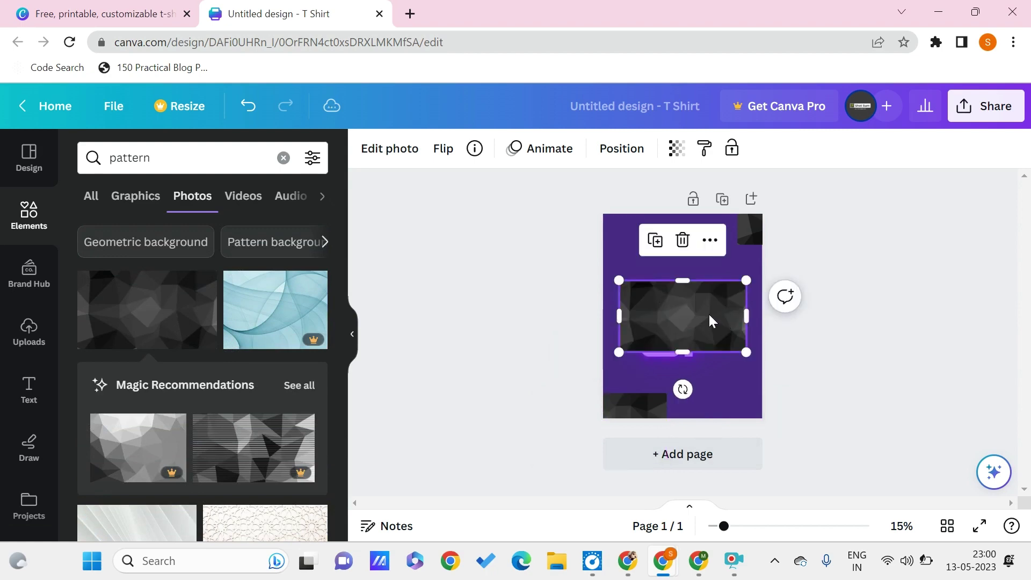
{"action": "left_click_drag", "start_coordinate": [710, 320], "coordinate": [835, 388]}
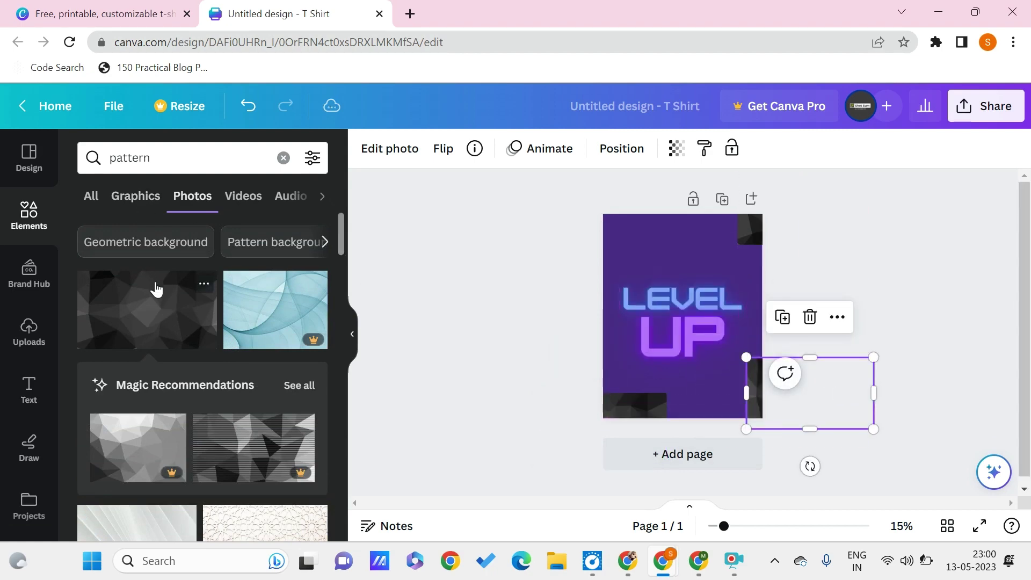
{"action": "left_click", "coordinate": [157, 290]}
{"action": "left_click_drag", "start_coordinate": [705, 320], "coordinate": [622, 217]}
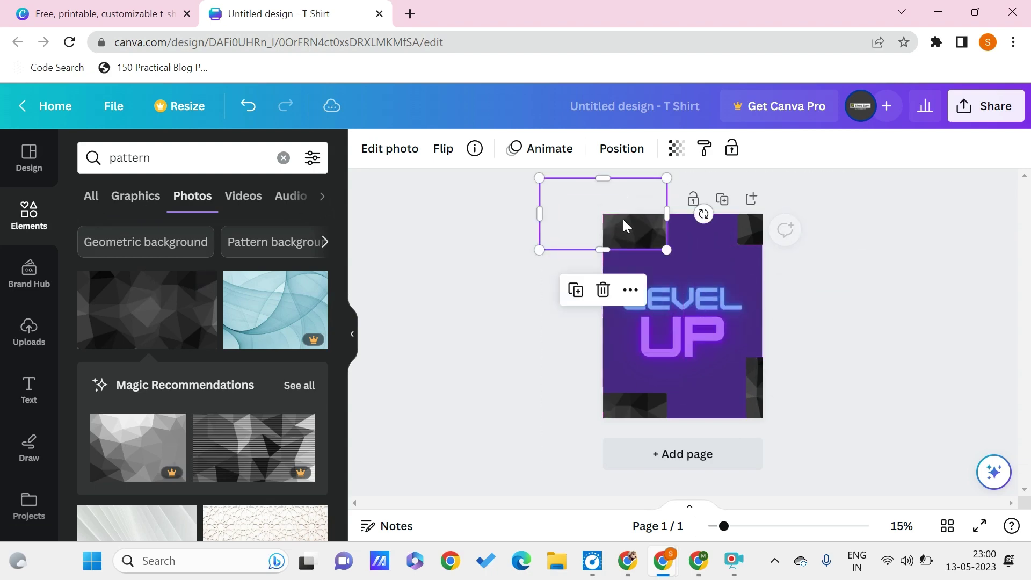
{"action": "left_click", "coordinate": [523, 378]}
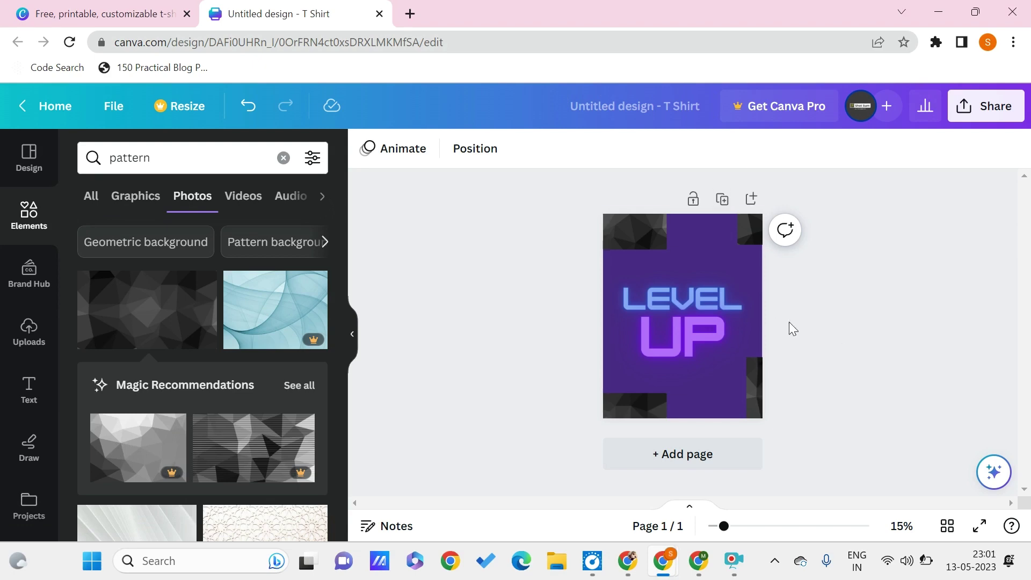
{"action": "left_click_drag", "start_coordinate": [643, 240], "coordinate": [624, 231]}
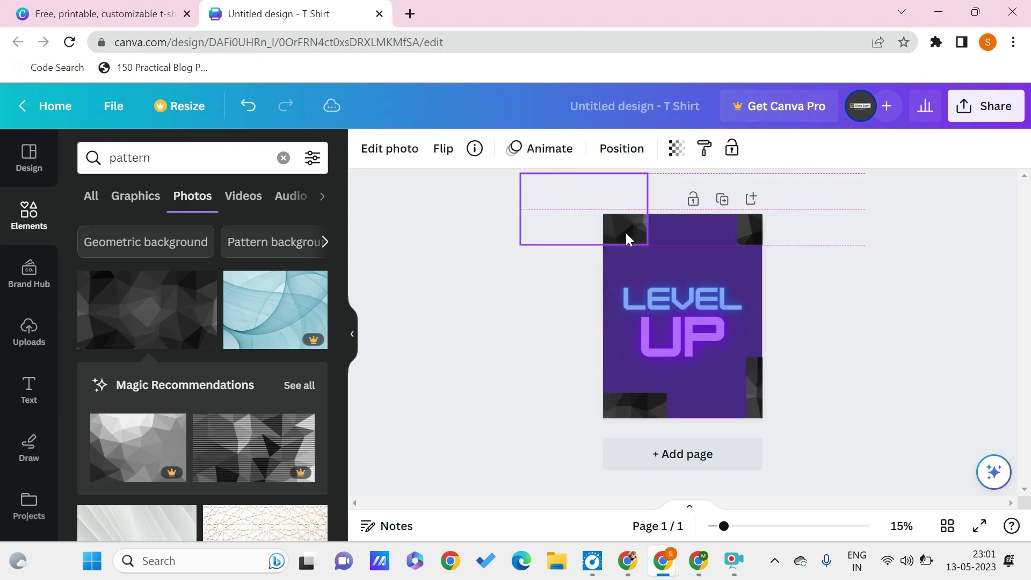
Search all of the design's sharing options for "mocku" and open Smartmockups.
{"action": "left_click", "coordinate": [984, 106]}
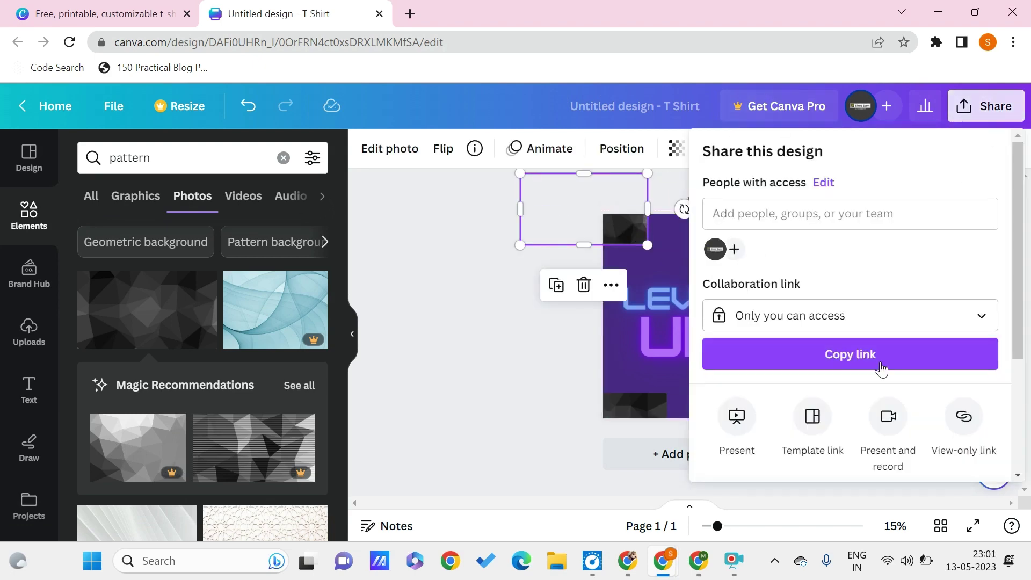
{"action": "scroll", "coordinate": [814, 424], "scroll_direction": "down", "scroll_amount": 2}
{"action": "scroll", "coordinate": [813, 430], "scroll_direction": "down", "scroll_amount": 2}
{"action": "left_click", "coordinate": [757, 455]}
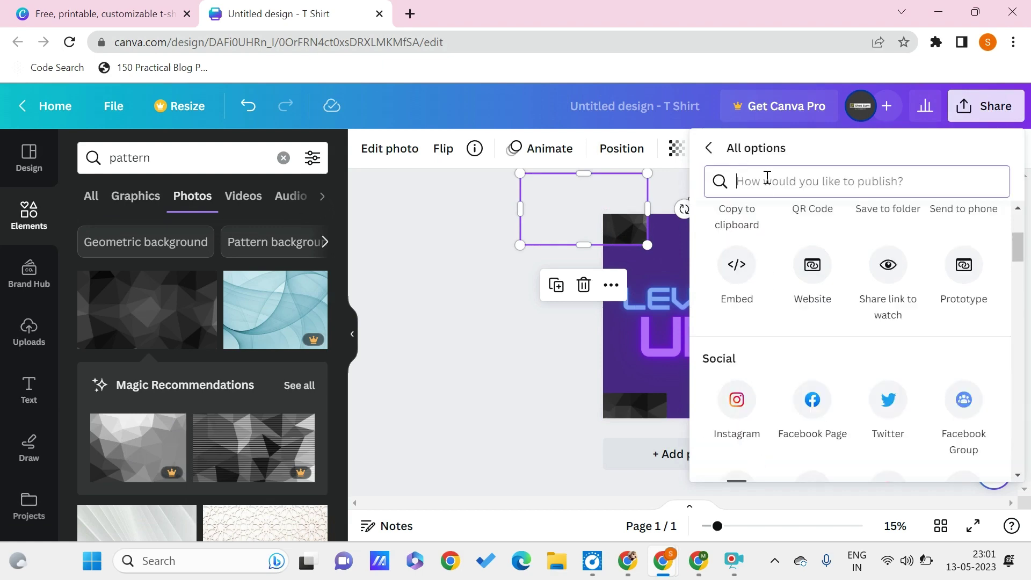
{"action": "type", "text": "mocku"}
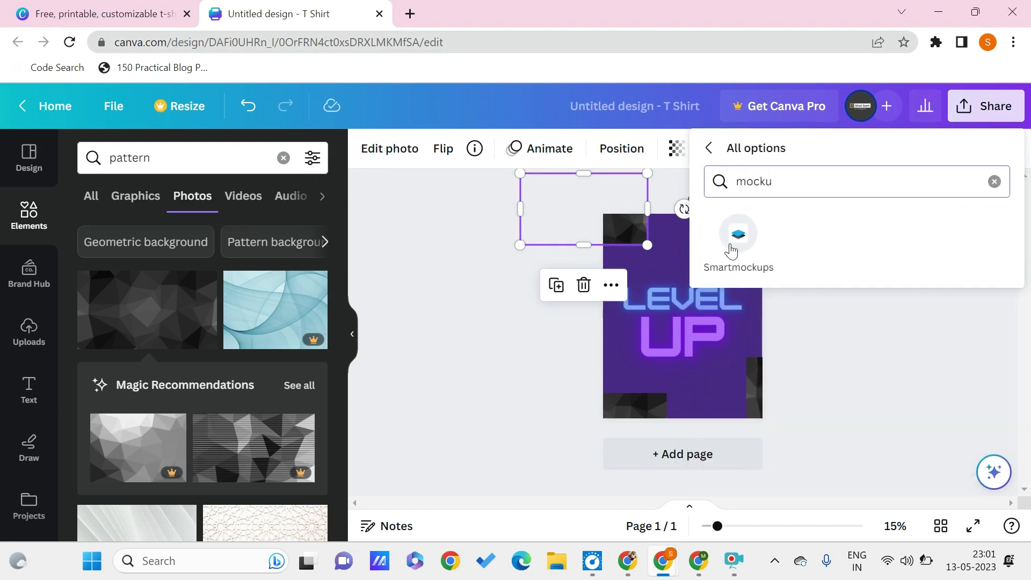
{"action": "left_click", "coordinate": [737, 236]}
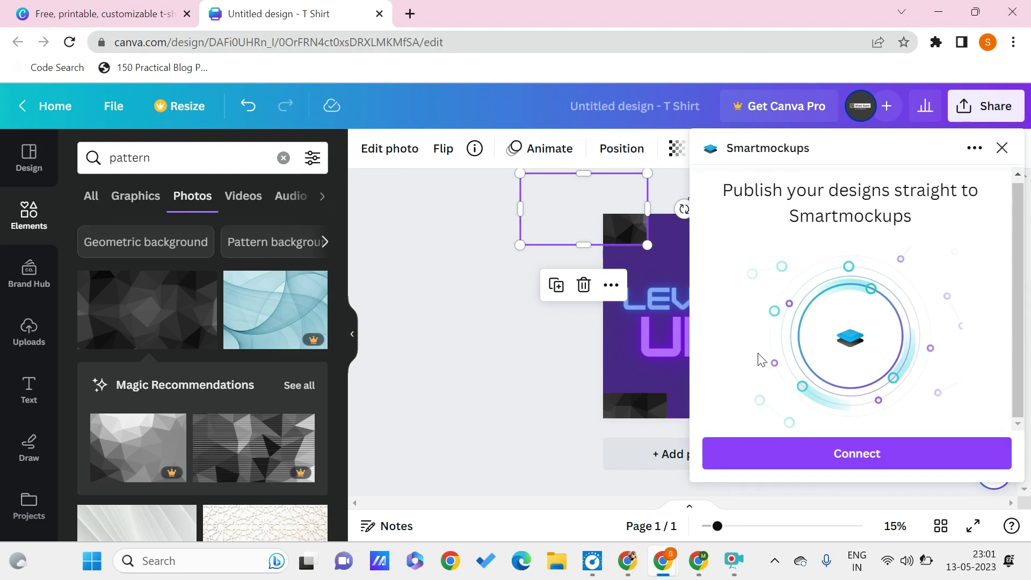
Connect Smartmockups, save the design to it and view the saved design on the Smartmockups website.
{"action": "left_click", "coordinate": [878, 456]}
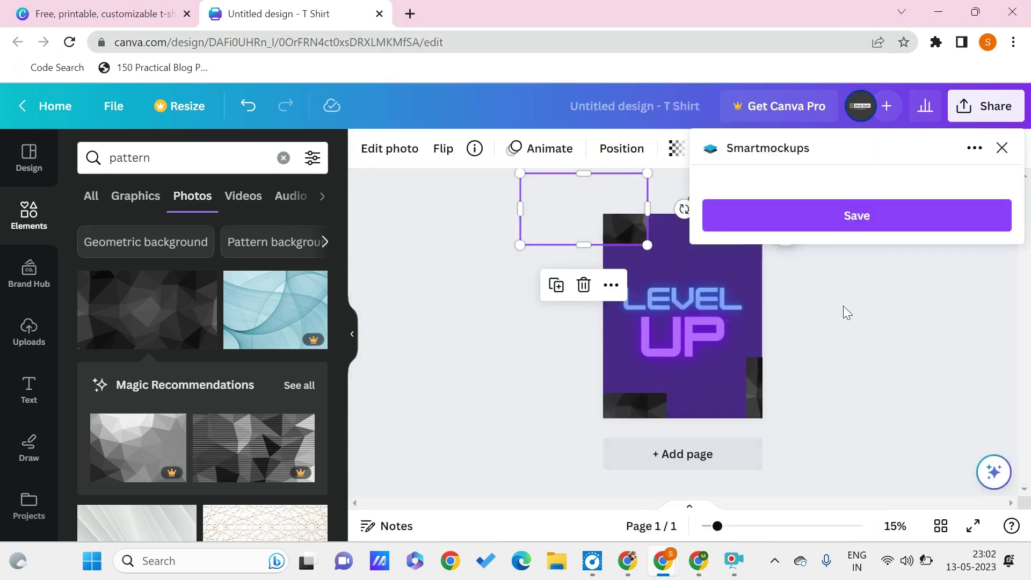
{"action": "left_click", "coordinate": [816, 231]}
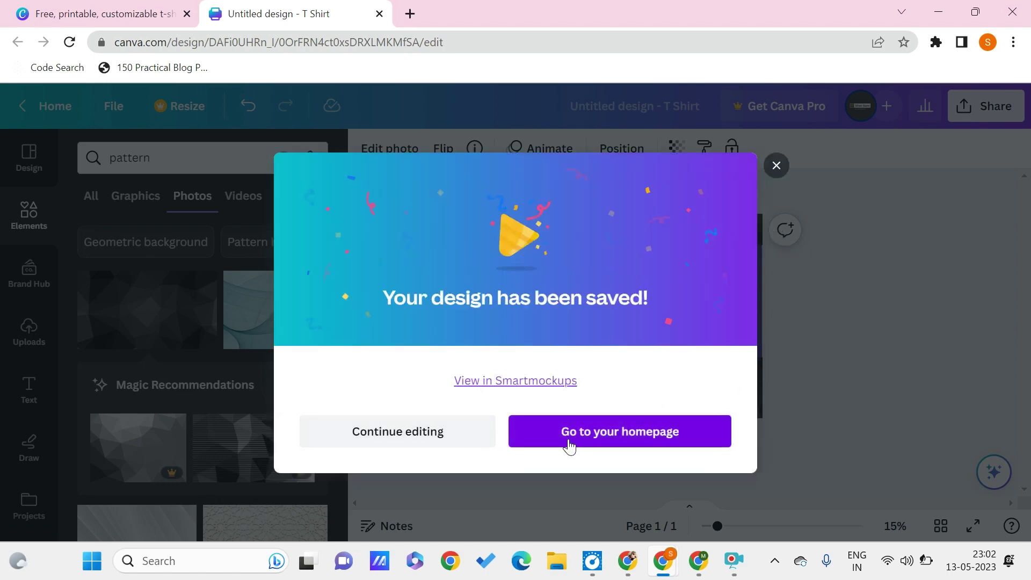
{"action": "left_click", "coordinate": [506, 387]}
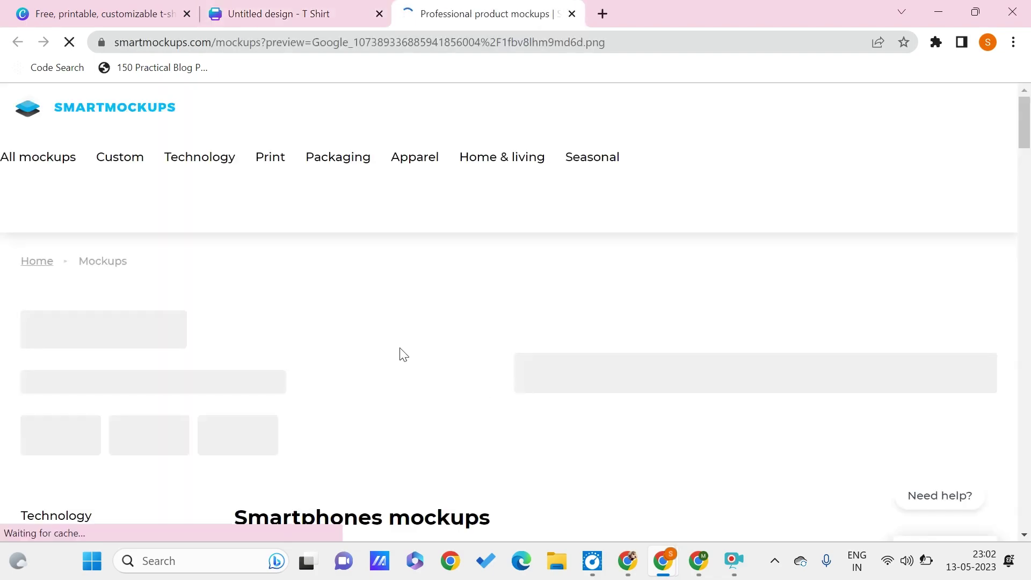
Look through the mockup categories previewing the design and show all of the T-shirt mockups.
{"action": "scroll", "coordinate": [324, 297], "scroll_direction": "down", "scroll_amount": 4}
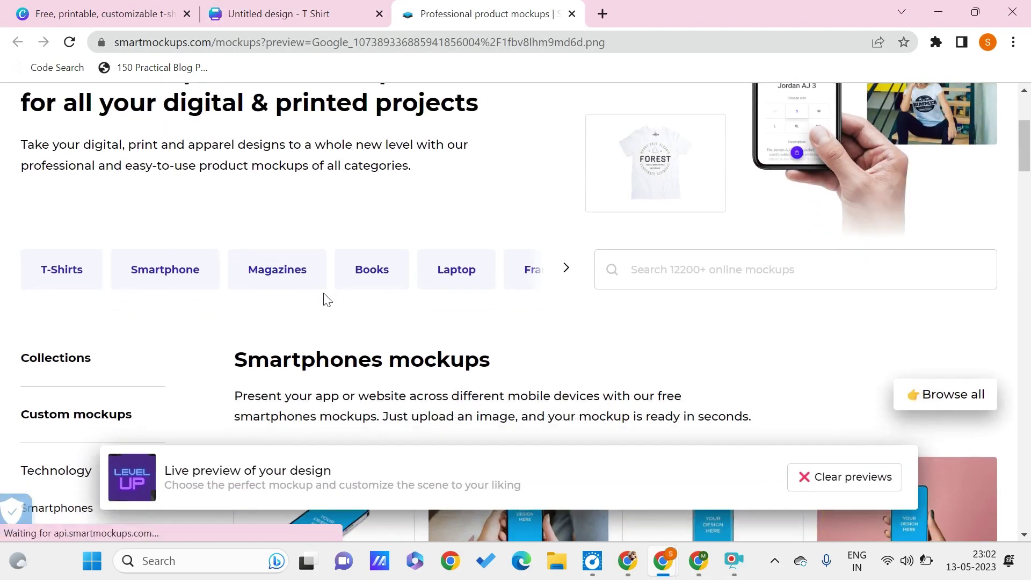
{"action": "scroll", "coordinate": [271, 307], "scroll_direction": "down", "scroll_amount": 6}
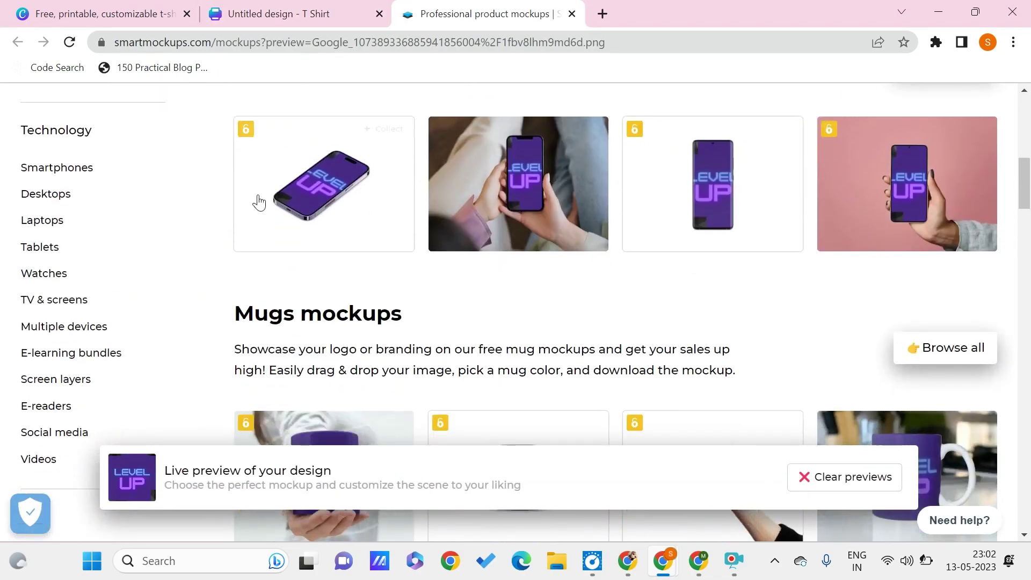
{"action": "scroll", "coordinate": [322, 201], "scroll_direction": "up", "scroll_amount": 1}
{"action": "scroll", "coordinate": [390, 198], "scroll_direction": "up", "scroll_amount": 3}
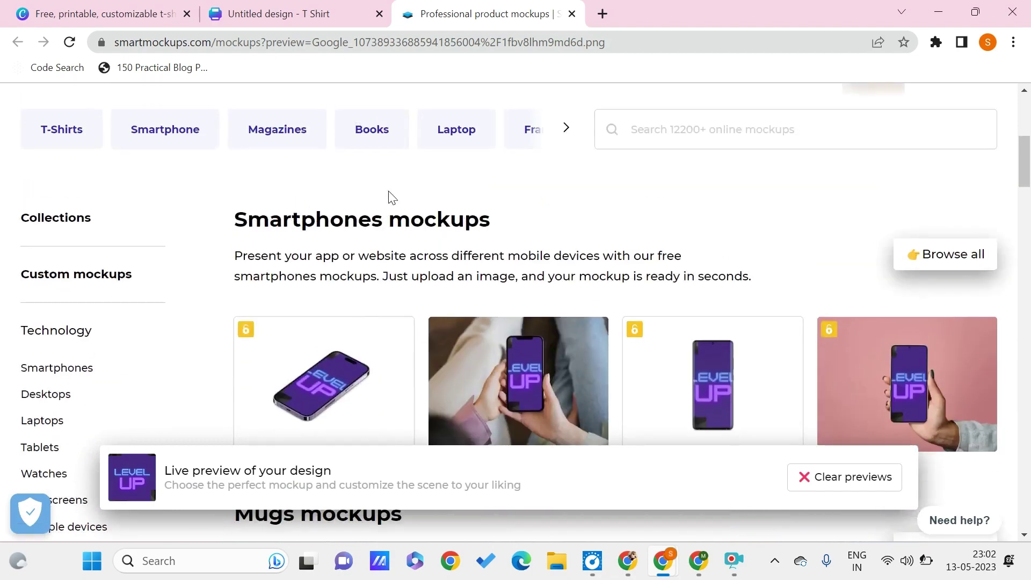
{"action": "scroll", "coordinate": [304, 241], "scroll_direction": "down", "scroll_amount": 9}
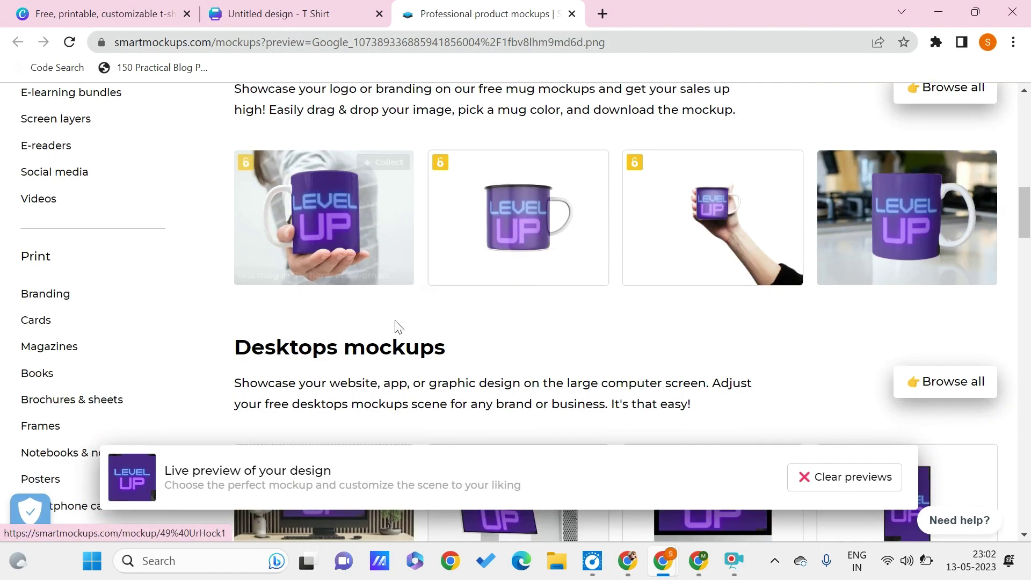
{"action": "scroll", "coordinate": [395, 326], "scroll_direction": "down", "scroll_amount": 5}
{"action": "scroll", "coordinate": [495, 286], "scroll_direction": "down", "scroll_amount": 7}
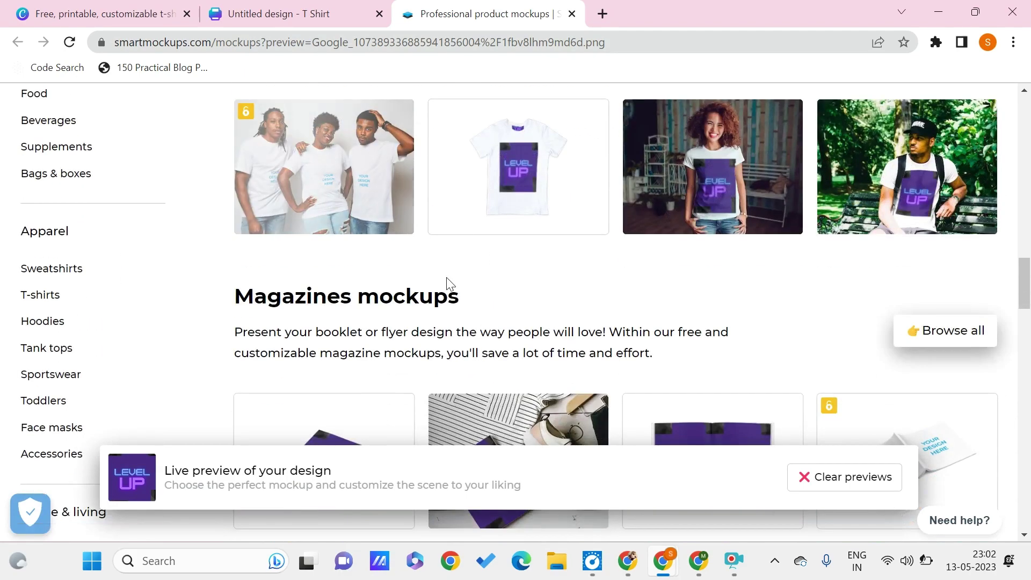
{"action": "scroll", "coordinate": [705, 247], "scroll_direction": "up", "scroll_amount": 3}
{"action": "scroll", "coordinate": [706, 246], "scroll_direction": "up", "scroll_amount": 2}
{"action": "scroll", "coordinate": [841, 327], "scroll_direction": "down", "scroll_amount": 1}
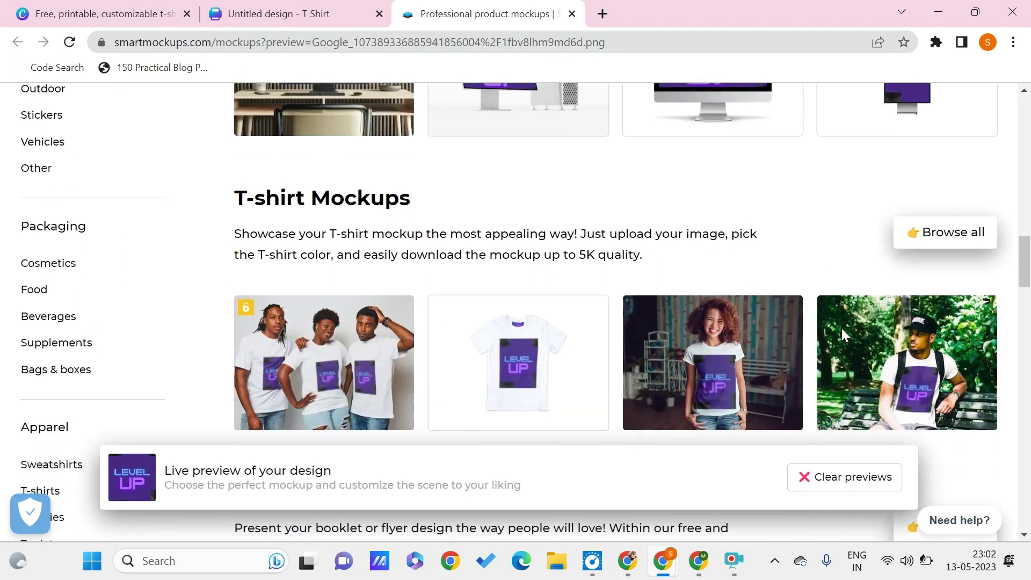
{"action": "left_click", "coordinate": [945, 225]}
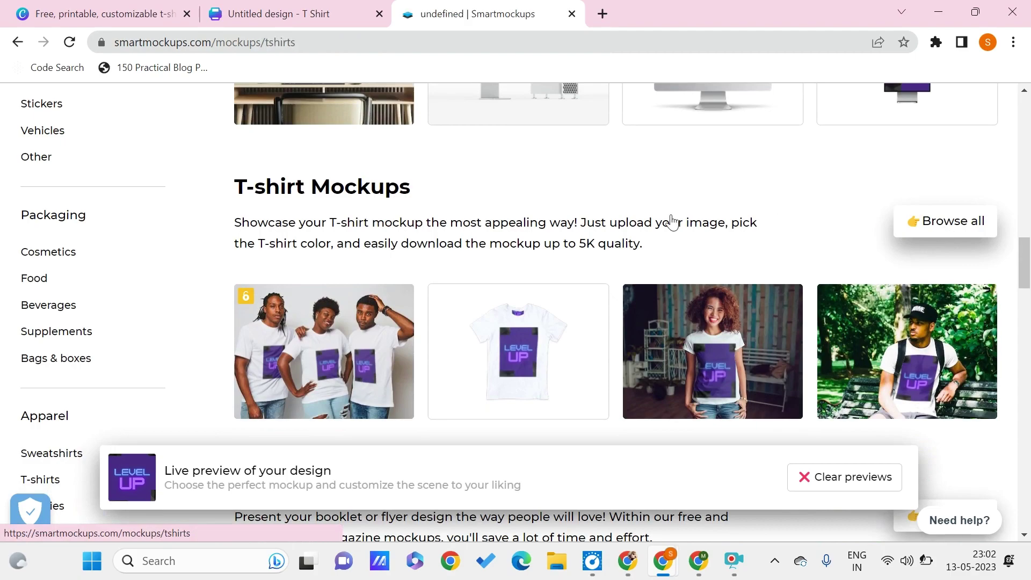
Examine how the "LEVEL UP" design looks on the various T-shirt mockups and review the other mockup categories on offer.
{"action": "scroll", "coordinate": [414, 311], "scroll_direction": "down", "scroll_amount": 2}
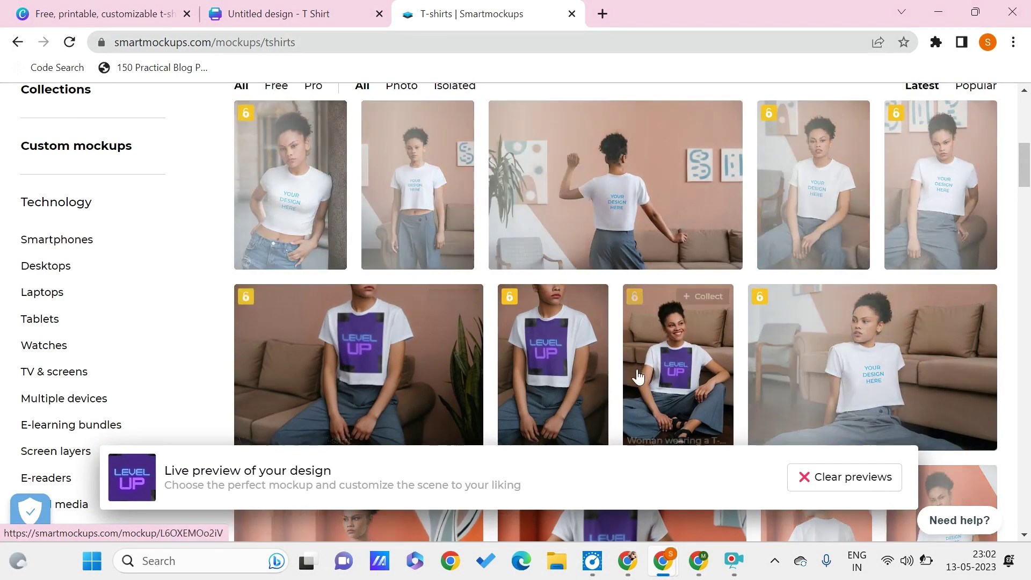
{"action": "scroll", "coordinate": [765, 271], "scroll_direction": "down", "scroll_amount": 3}
{"action": "scroll", "coordinate": [766, 273], "scroll_direction": "down", "scroll_amount": 3}
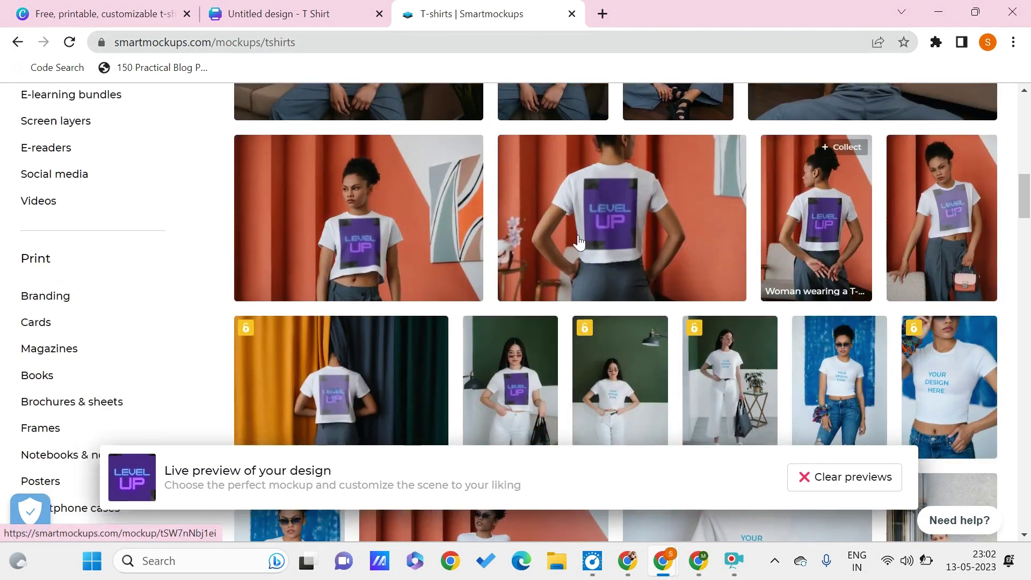
{"action": "scroll", "coordinate": [711, 291], "scroll_direction": "down", "scroll_amount": 3}
{"action": "scroll", "coordinate": [679, 309], "scroll_direction": "down", "scroll_amount": 3}
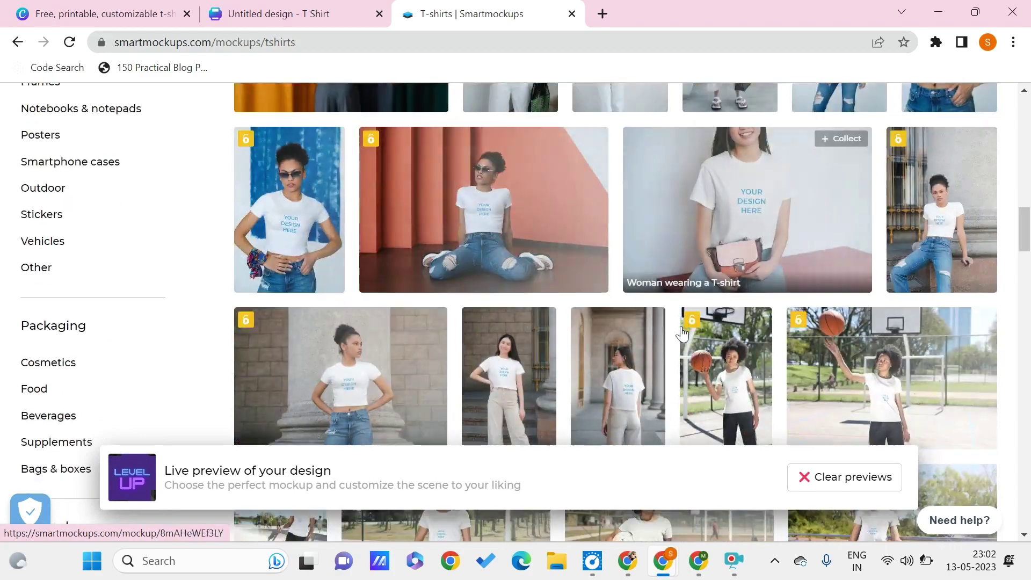
{"action": "scroll", "coordinate": [479, 279], "scroll_direction": "up", "scroll_amount": 10}
{"action": "scroll", "coordinate": [372, 245], "scroll_direction": "up", "scroll_amount": 10}
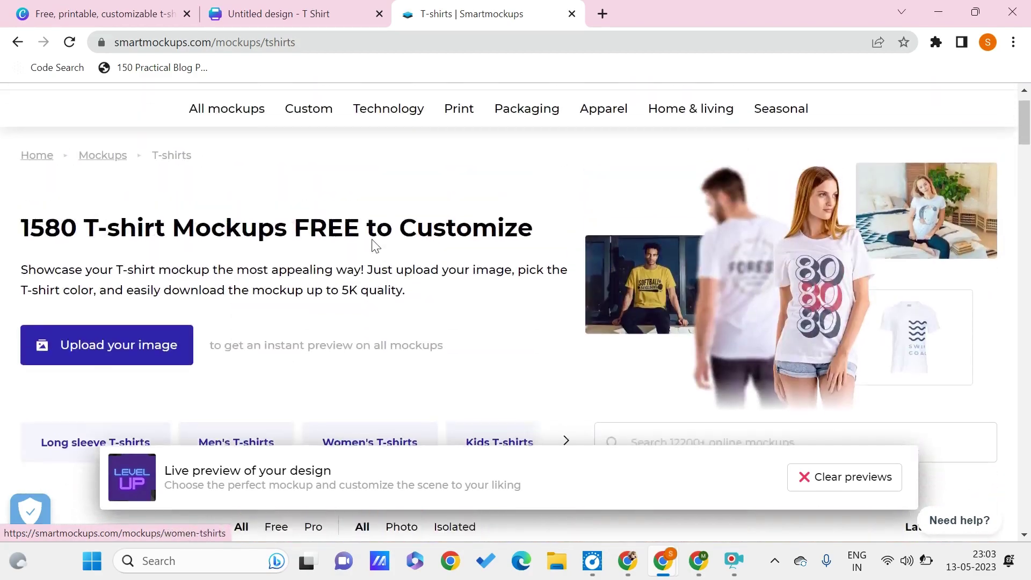
{"action": "mouse_move", "coordinate": [455, 153]}
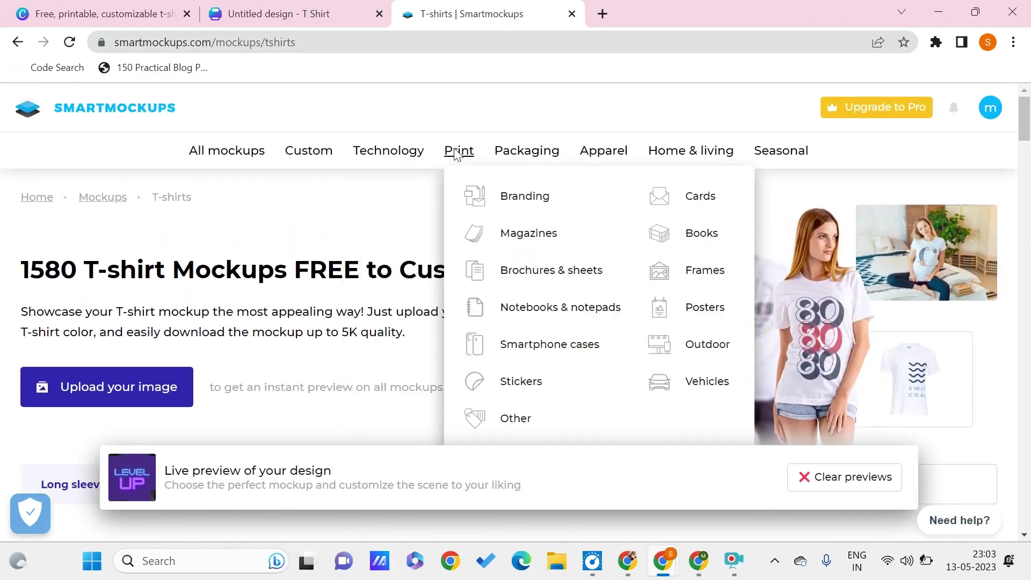
{"action": "mouse_move", "coordinate": [526, 156]}
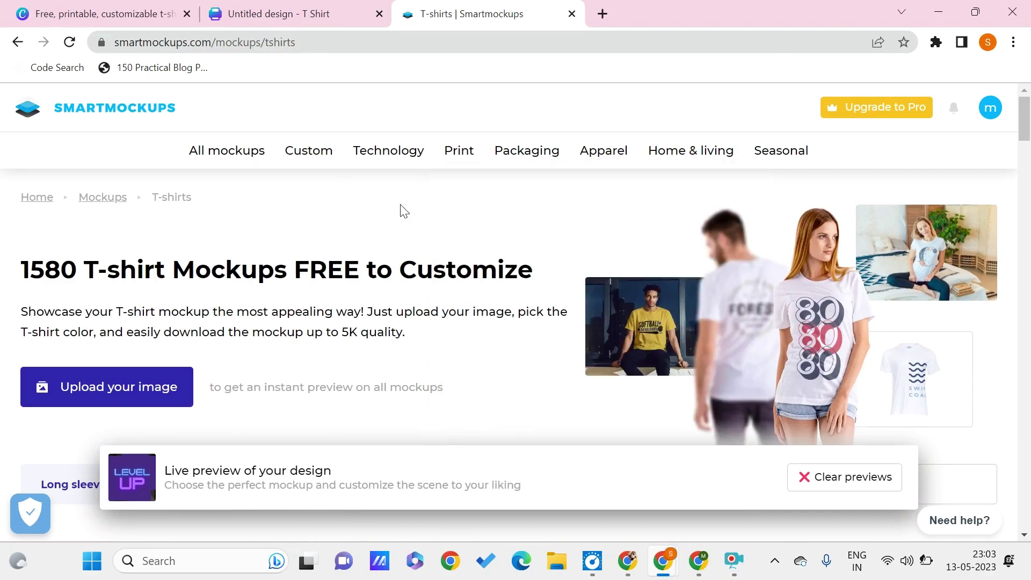
{"action": "scroll", "coordinate": [400, 209], "scroll_direction": "down", "scroll_amount": 8}
{"action": "scroll", "coordinate": [400, 209], "scroll_direction": "down", "scroll_amount": 18}
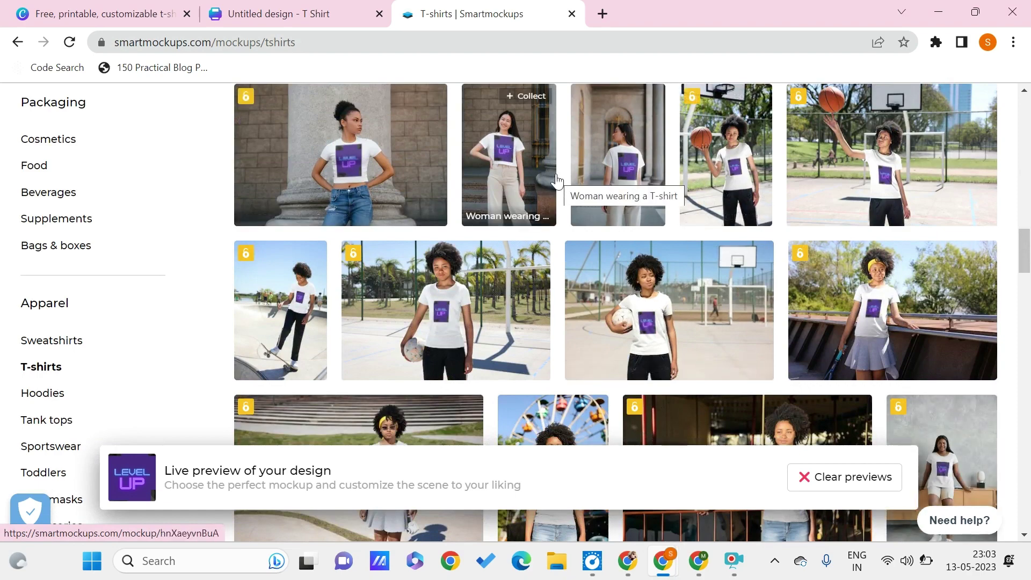
{"action": "scroll", "coordinate": [437, 182], "scroll_direction": "up", "scroll_amount": 15}
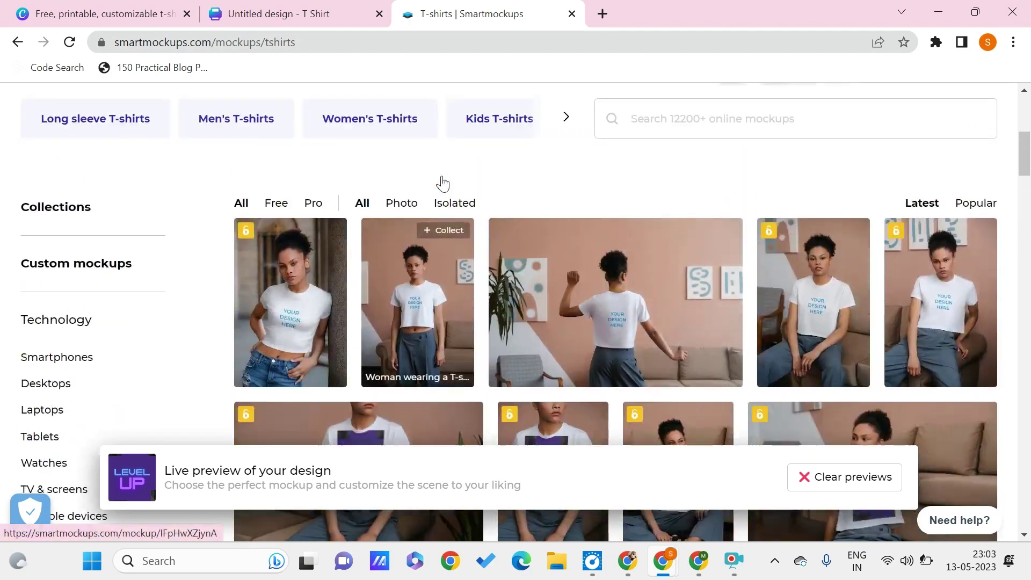
{"action": "scroll", "coordinate": [292, 263], "scroll_direction": "down", "scroll_amount": 5}
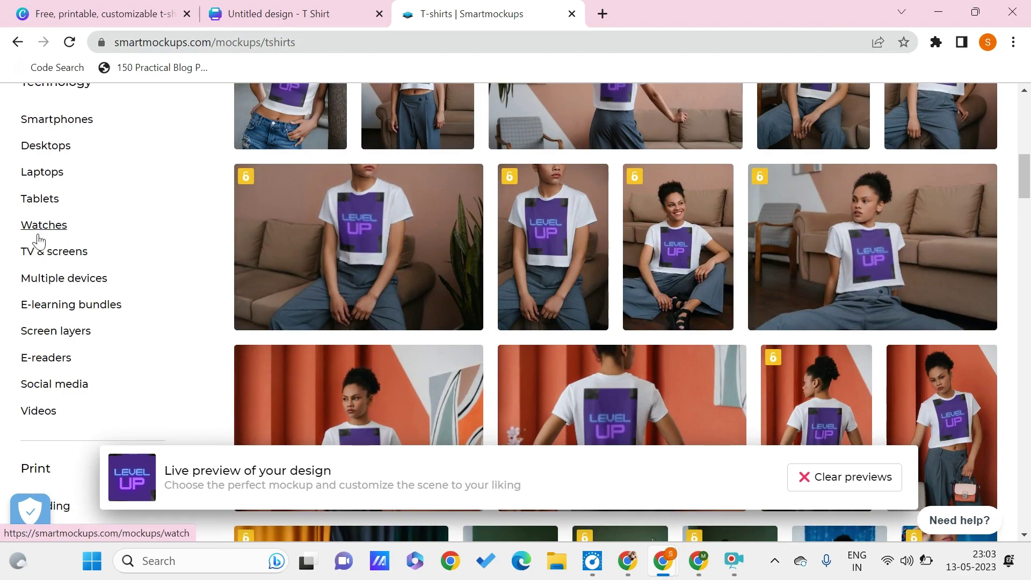
{"action": "scroll", "coordinate": [150, 251], "scroll_direction": "up", "scroll_amount": 4}
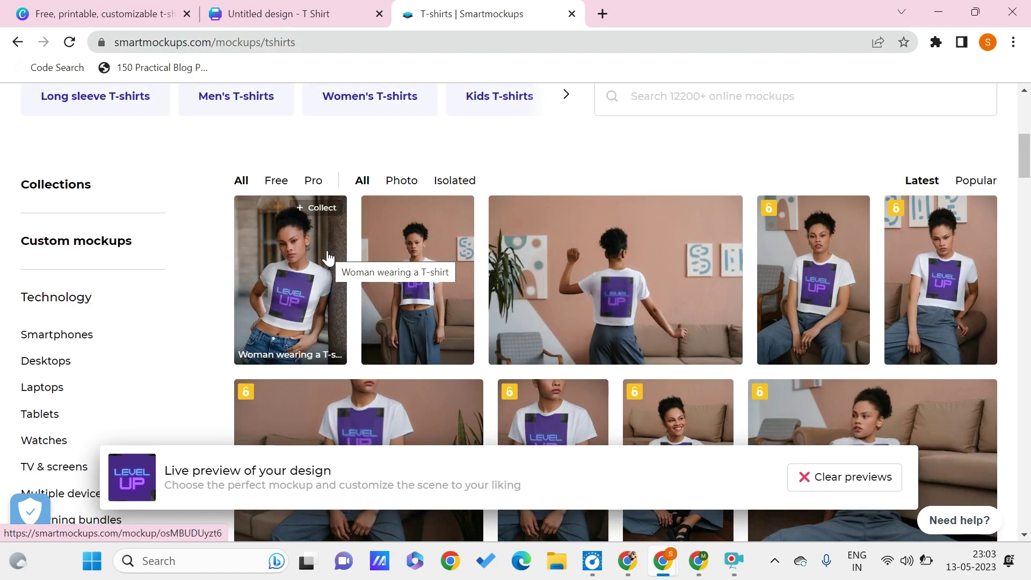
Switch back to the T-shirt design in Canva and close the saved-design dialog.
{"action": "left_click", "coordinate": [243, 7]}
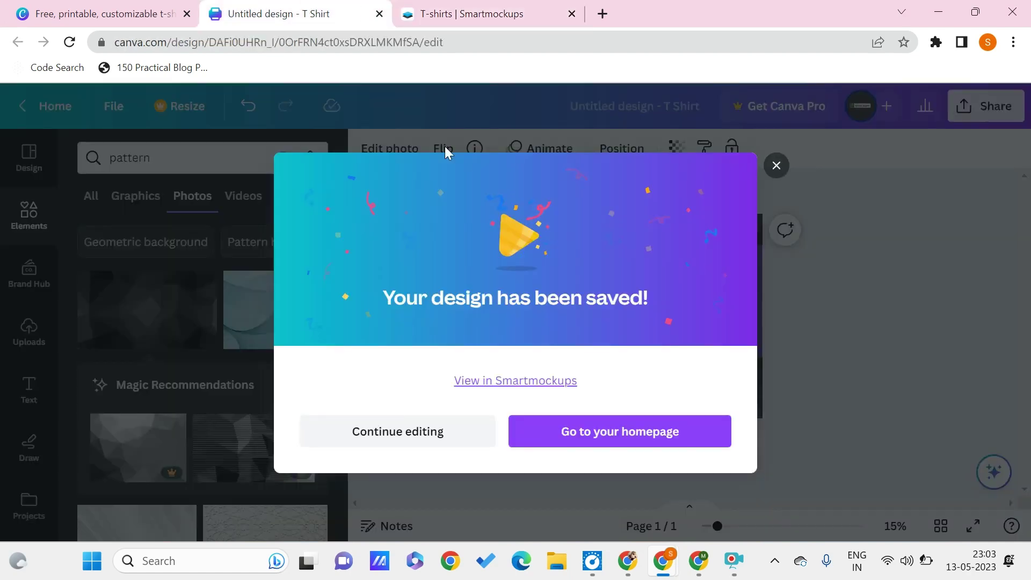
{"action": "left_click", "coordinate": [778, 167]}
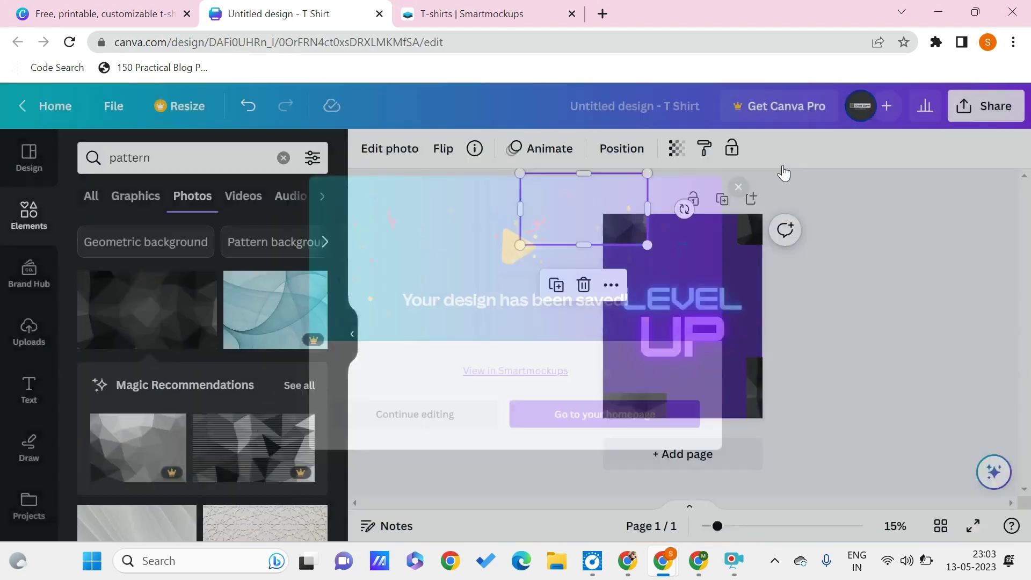